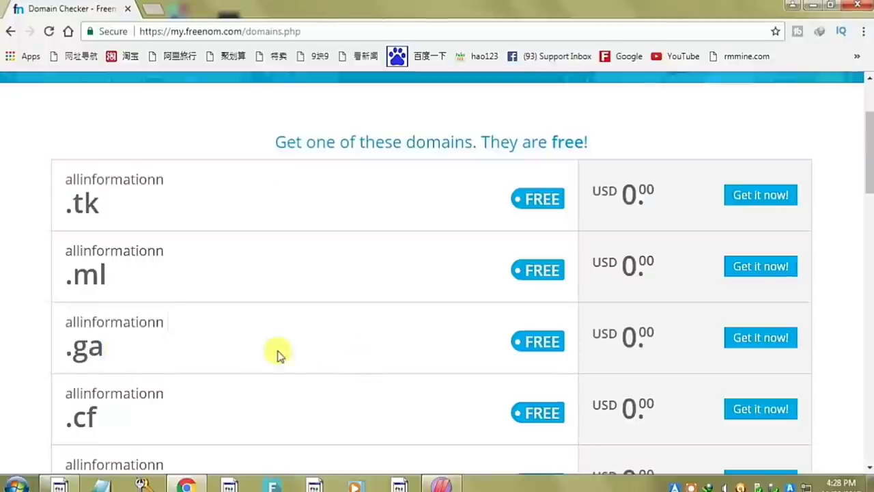
- Add allinformationn.ga to the cart and check out with a 12 Months @ FREE period
{"action": "left_click", "coordinate": [774, 348]}
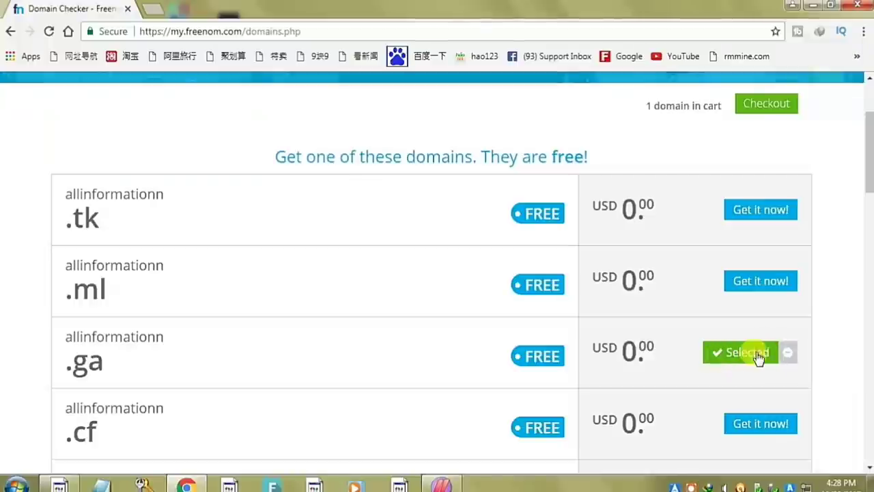
{"action": "scroll", "coordinate": [781, 355], "scroll_direction": "up", "scroll_amount": 2}
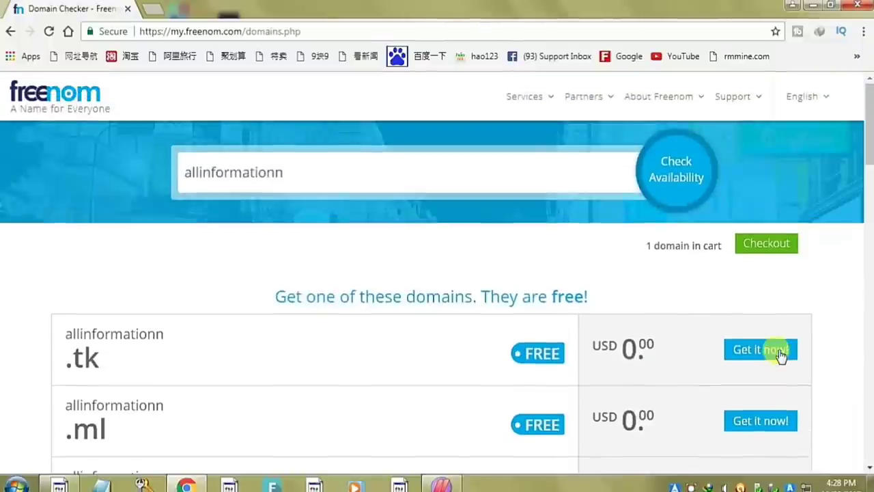
{"action": "left_click", "coordinate": [768, 246]}
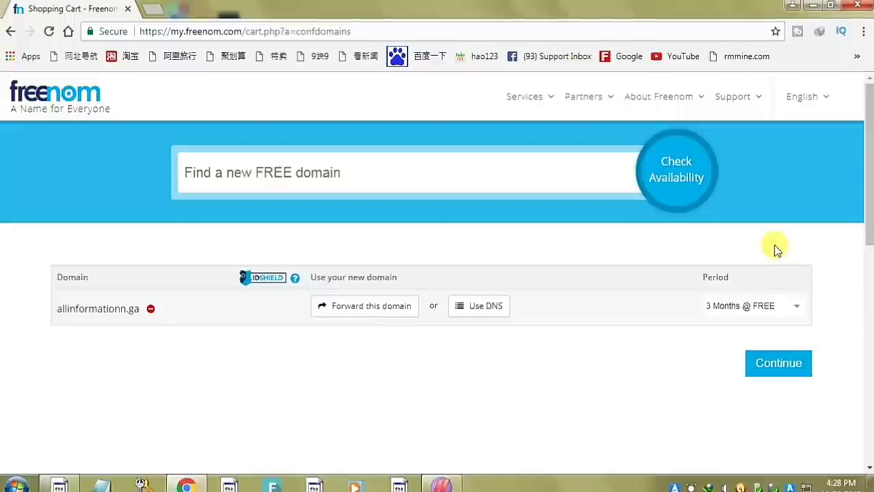
{"action": "left_click", "coordinate": [756, 313]}
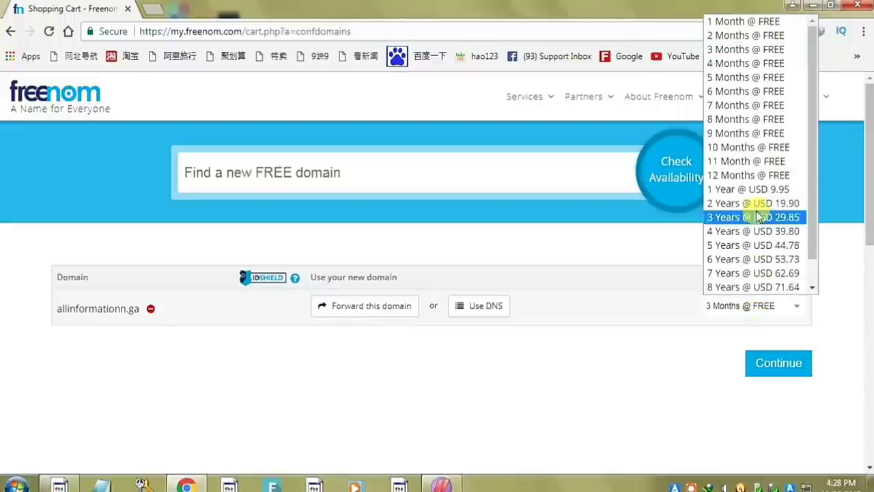
{"action": "left_click", "coordinate": [758, 175]}
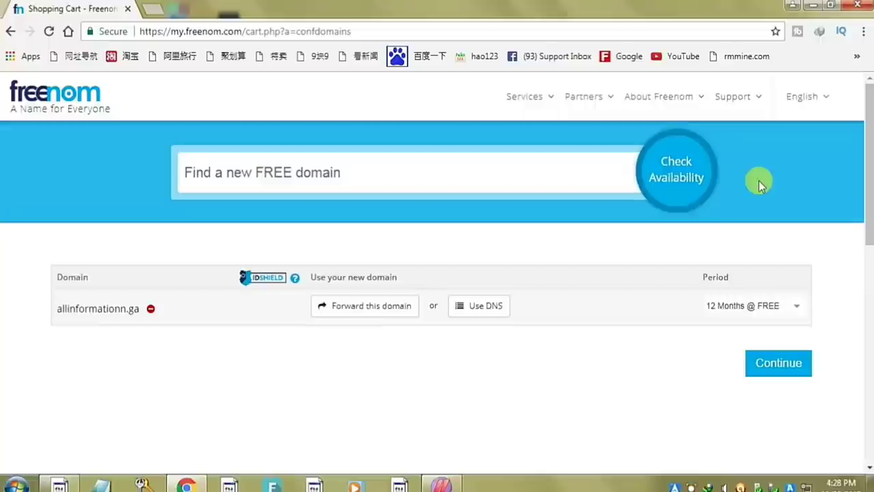
{"action": "left_click", "coordinate": [775, 368]}
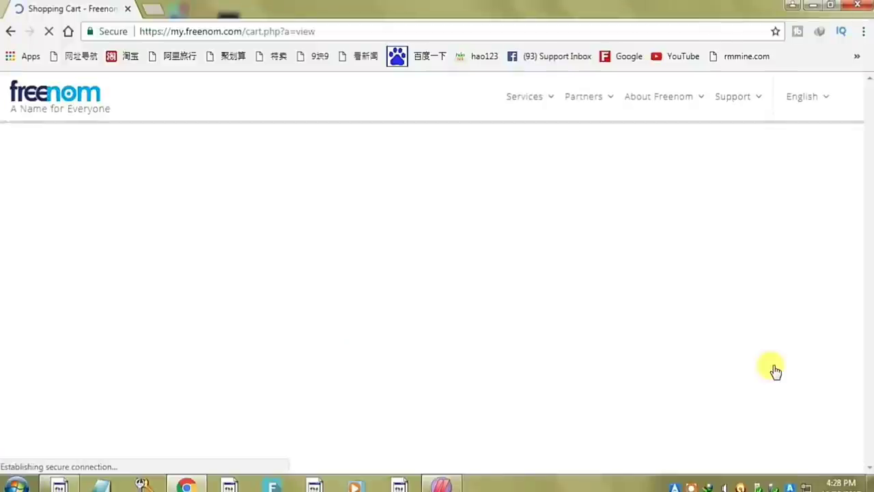
- Sign in at checkout with the linked Google account to reach the Your Details form
{"action": "scroll", "coordinate": [712, 243], "scroll_direction": "down", "scroll_amount": 2}
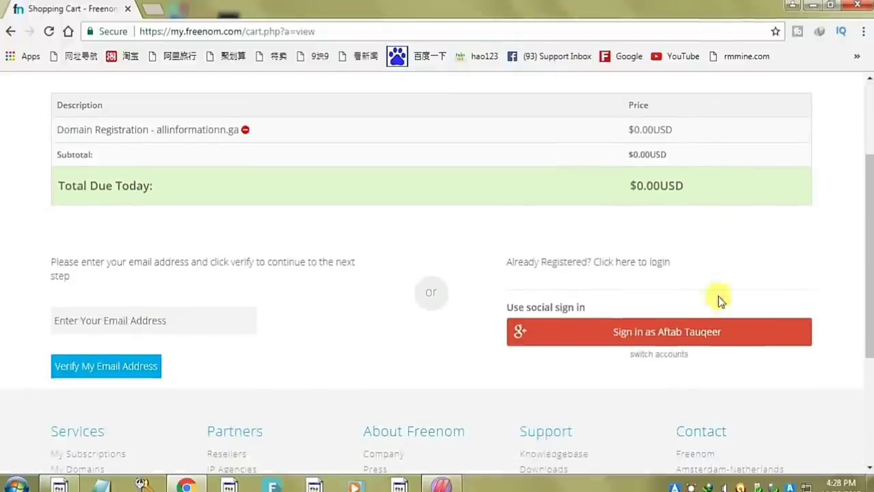
{"action": "left_click", "coordinate": [661, 341]}
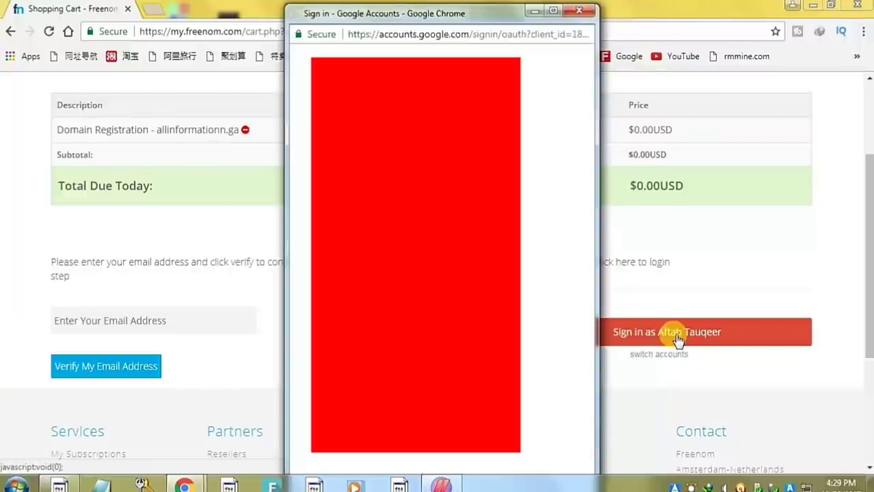
{"action": "scroll", "coordinate": [437, 259], "scroll_direction": "down", "scroll_amount": 5}
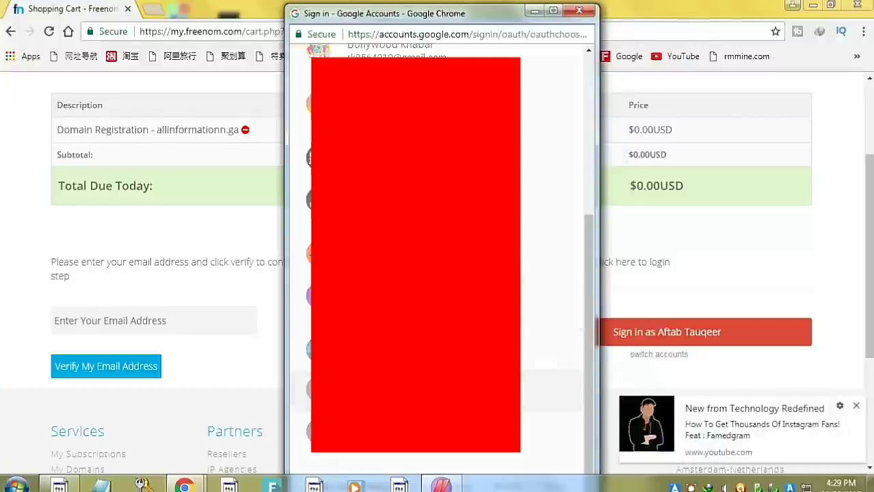
{"action": "left_click", "coordinate": [856, 406]}
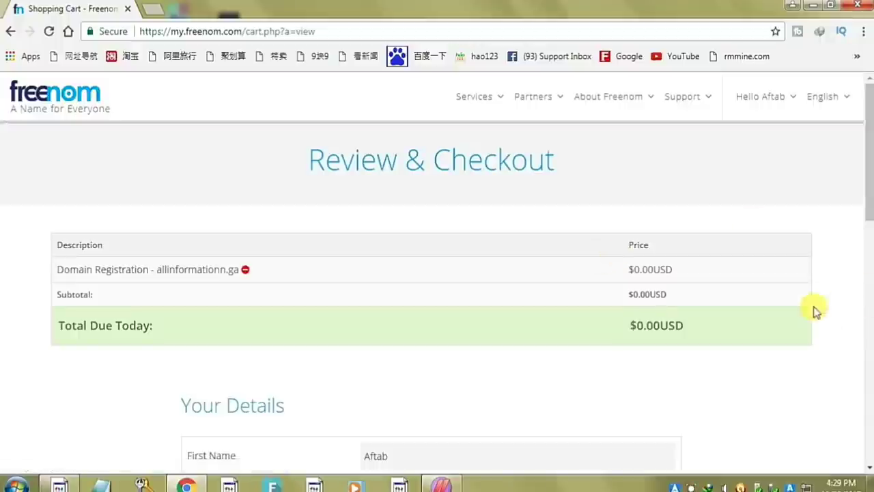
{"action": "scroll", "coordinate": [558, 323], "scroll_direction": "down", "scroll_amount": 2}
{"action": "left_click", "coordinate": [539, 325]}
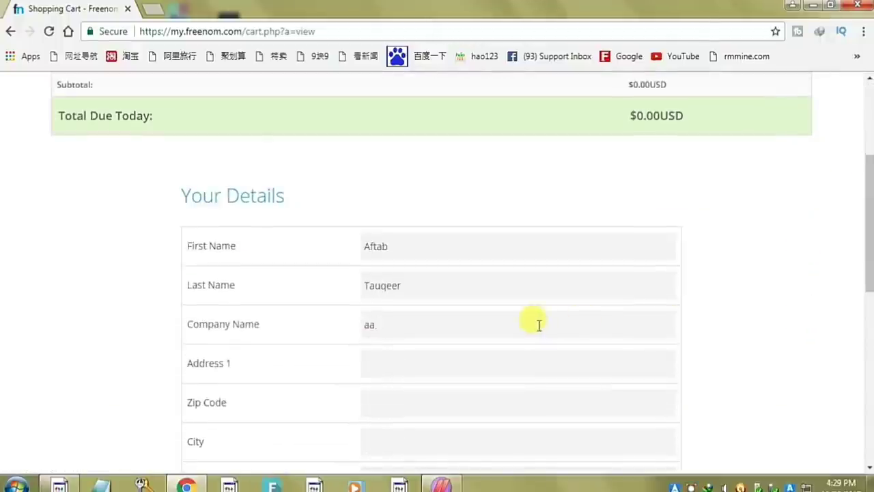
- Fill in the contact details: company name, street address, zip code, city and country
{"action": "type", "text": "allll"}
{"action": "key", "text": "BackSpace"}
{"action": "key", "text": "BackSpace"}
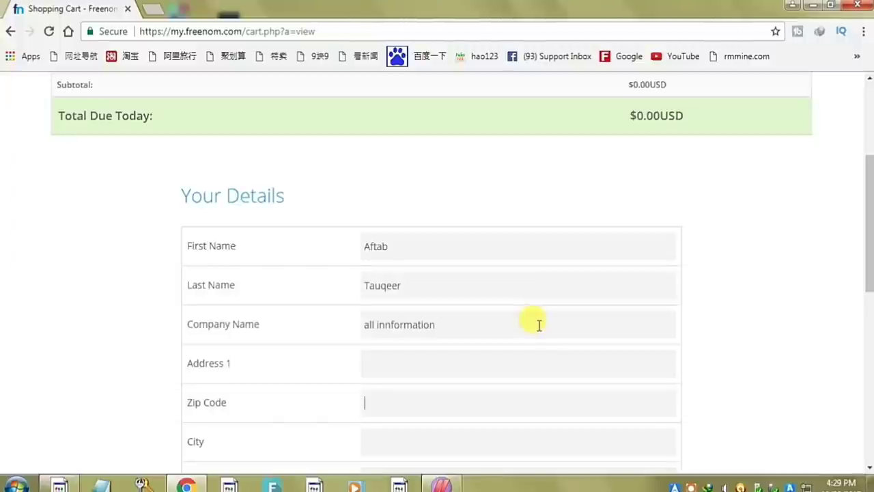
{"action": "type", "text": "hyderaabaad"}
{"action": "key", "text": "Tab"}
{"action": "type", "text": "502110"}
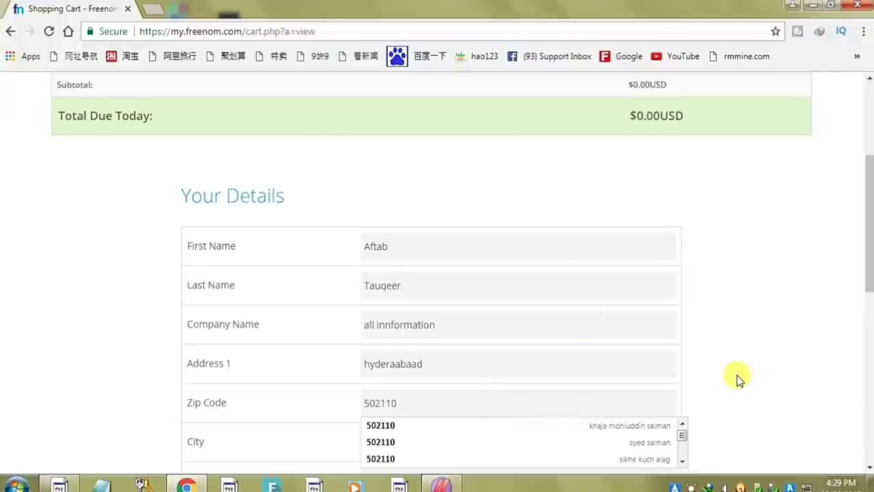
{"action": "scroll", "coordinate": [736, 375], "scroll_direction": "down", "scroll_amount": 1}
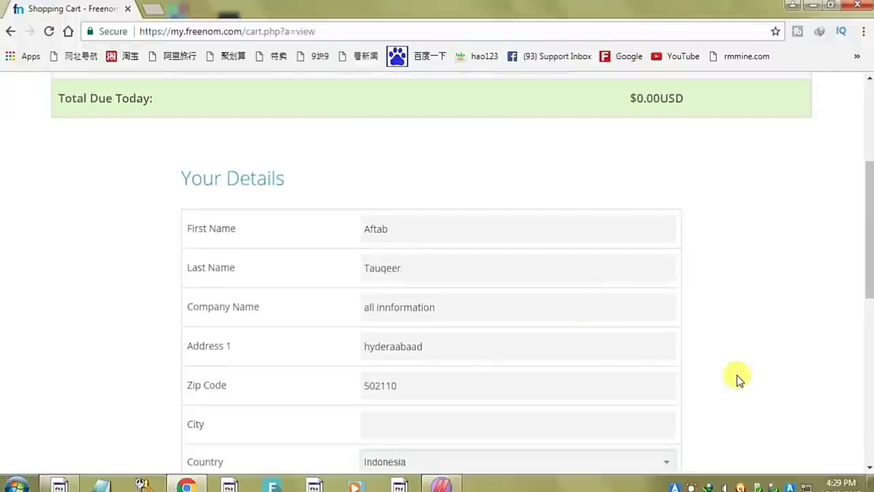
{"action": "left_click", "coordinate": [395, 429]}
{"action": "type", "text": "hyde"}
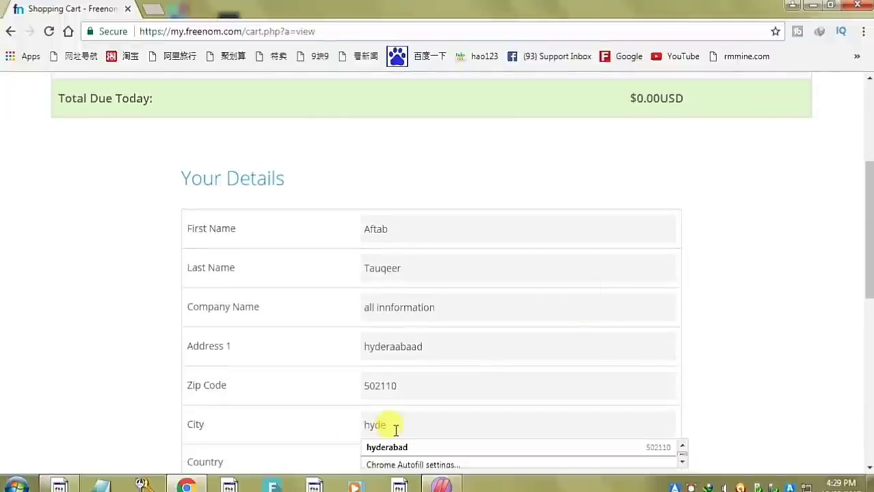
{"action": "type", "text": "raabaad"}
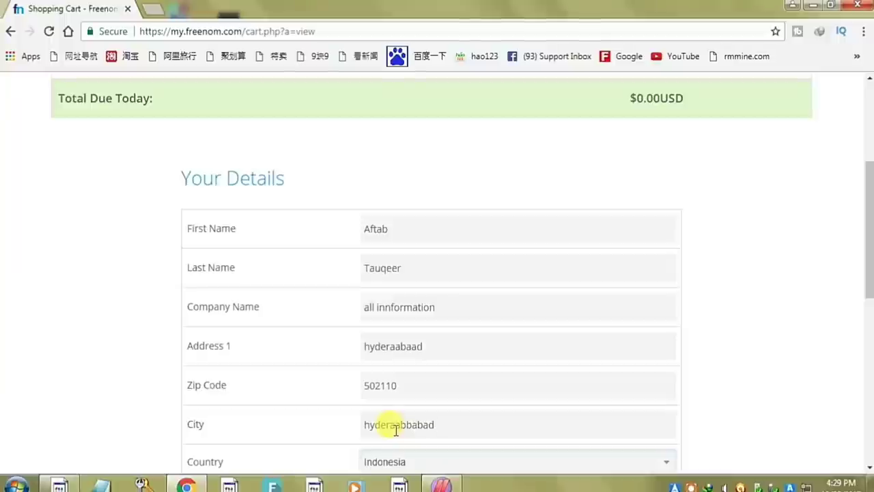
{"action": "left_click", "coordinate": [396, 461]}
{"action": "scroll", "coordinate": [413, 233], "scroll_direction": "up", "scroll_amount": 15}
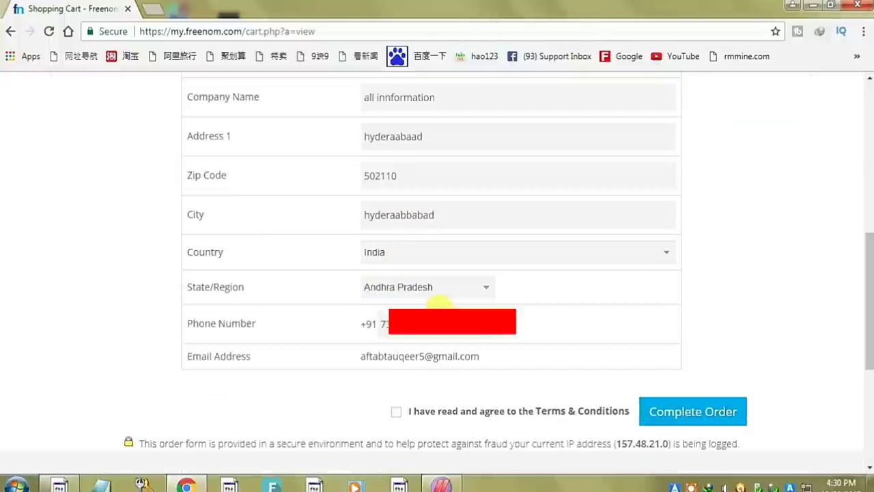
- Accept the Terms & Conditions and complete the free domain order
{"action": "left_click", "coordinate": [396, 411]}
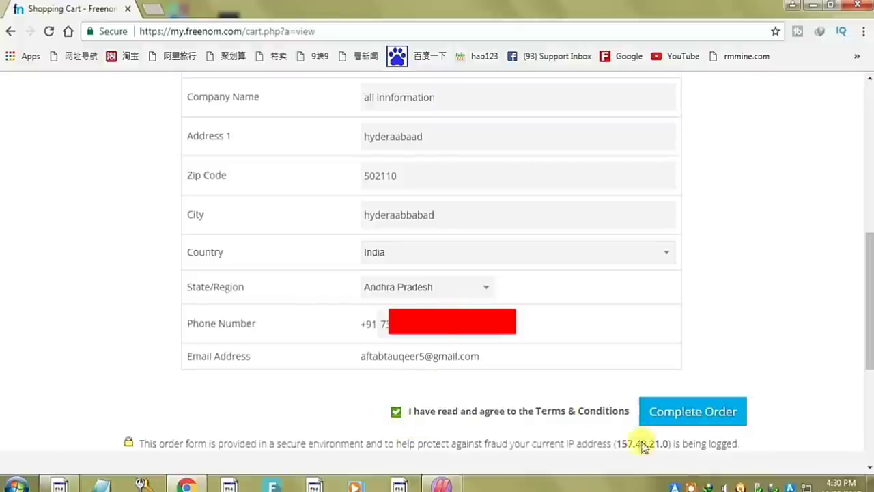
{"action": "left_click", "coordinate": [715, 413]}
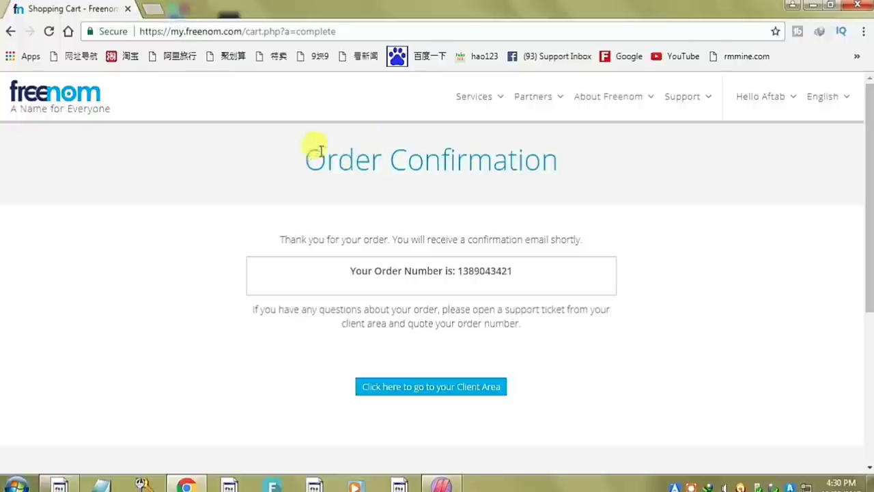
{"action": "left_click_drag", "start_coordinate": [321, 150], "coordinate": [577, 146]}
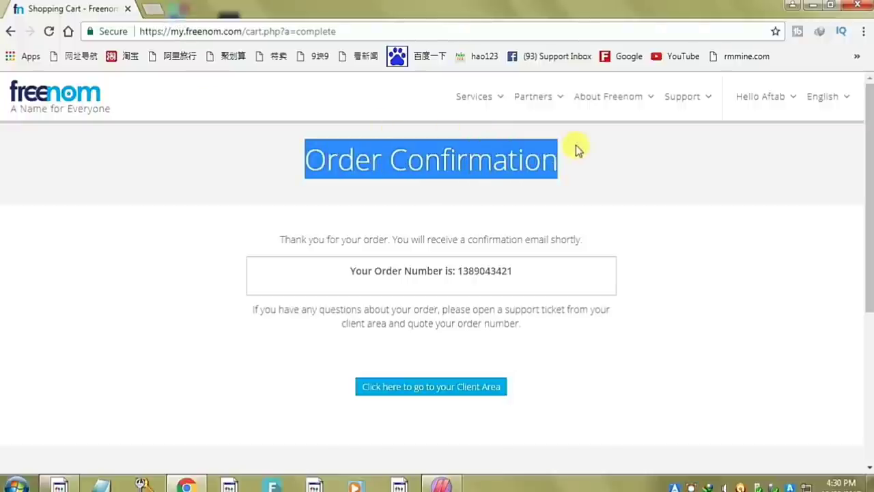
- Load profreehost.com in a new Chrome tab
{"action": "left_click", "coordinate": [158, 10]}
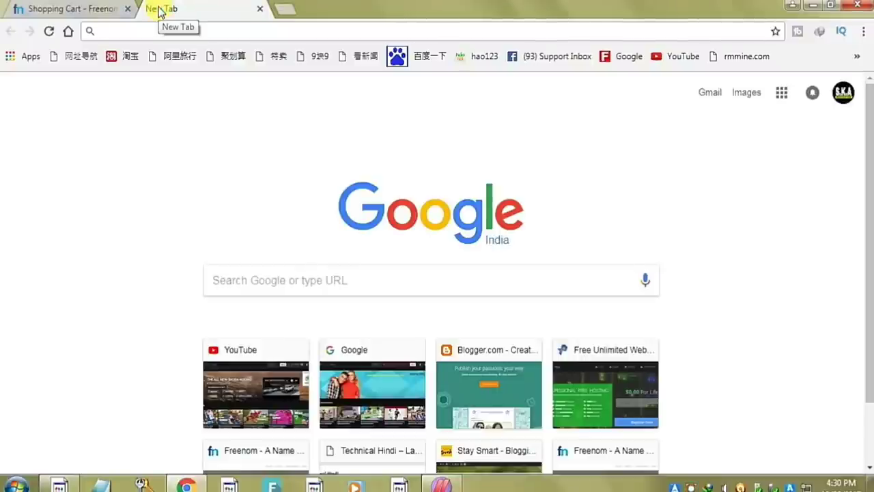
{"action": "type", "text": "profreehost.com"}
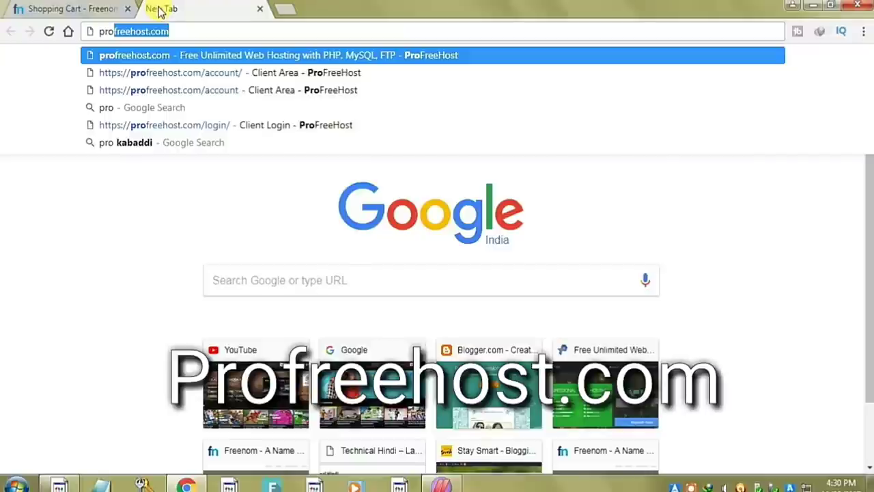
{"action": "key", "text": "Return"}
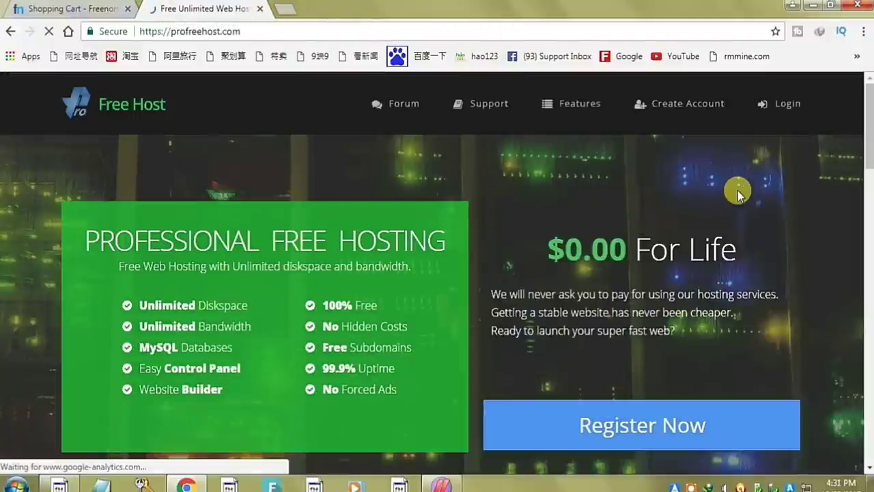
- Review the ProFreeHost home page's free hosting features: unlimited diskspace and unlimited bandwidth
{"action": "scroll", "coordinate": [737, 193], "scroll_direction": "down", "scroll_amount": 1}
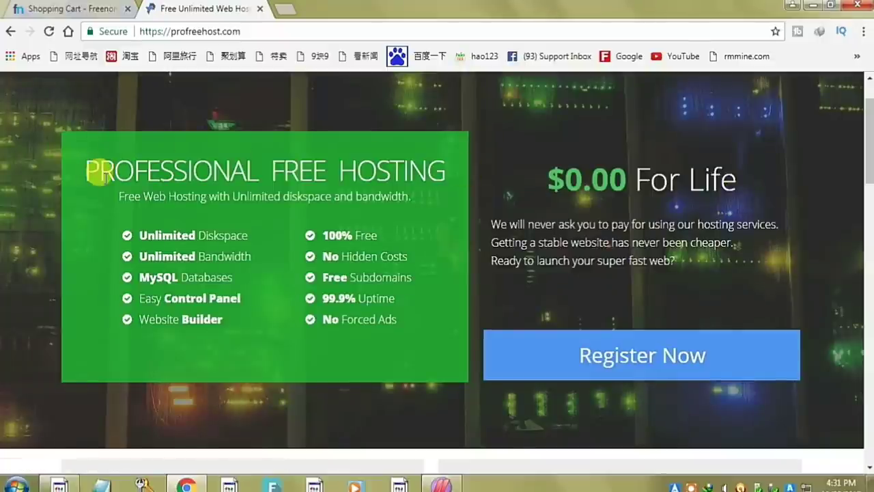
{"action": "left_click_drag", "start_coordinate": [96, 174], "coordinate": [471, 163]}
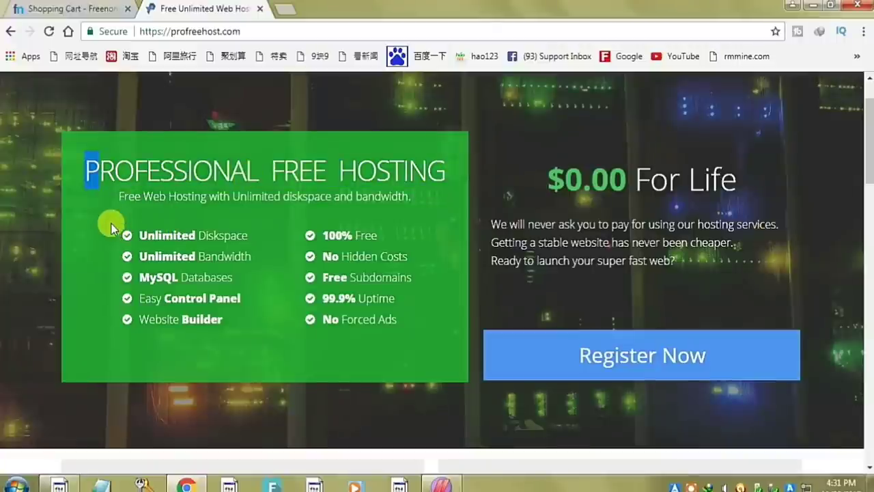
{"action": "left_click_drag", "start_coordinate": [140, 235], "coordinate": [235, 246]}
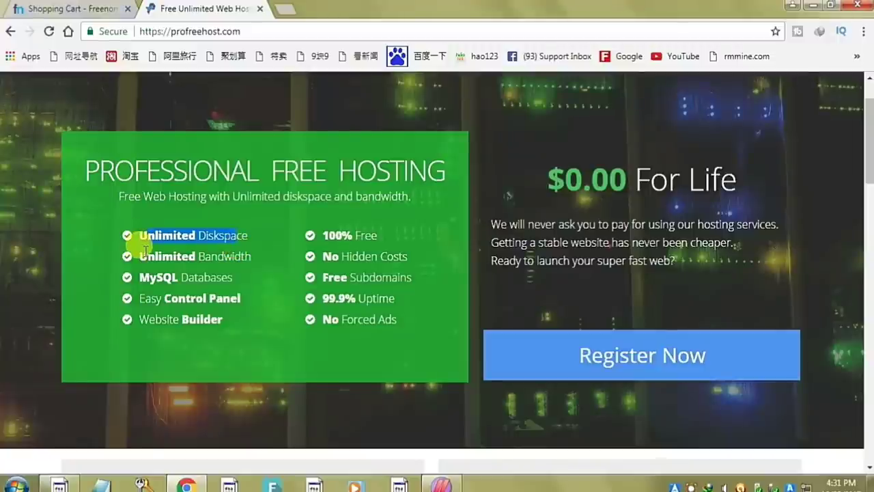
{"action": "left_click_drag", "start_coordinate": [140, 256], "coordinate": [263, 256]}
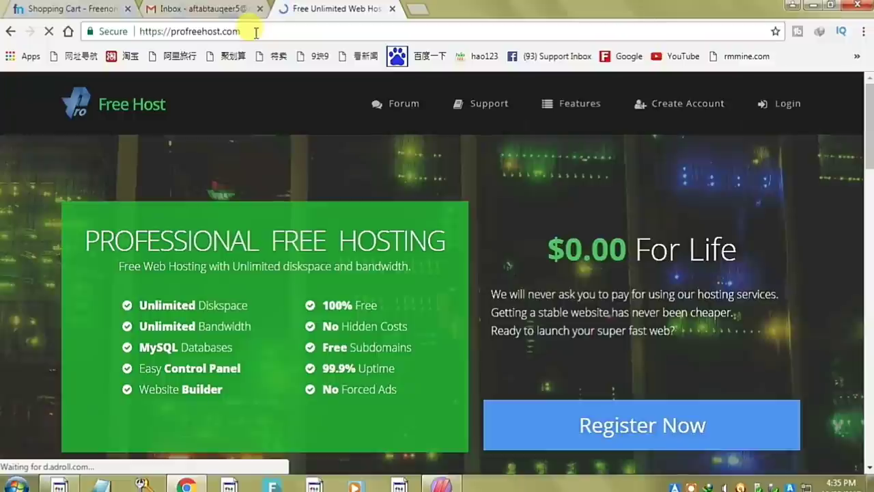
{"action": "scroll", "coordinate": [468, 267], "scroll_direction": "down", "scroll_amount": 5}
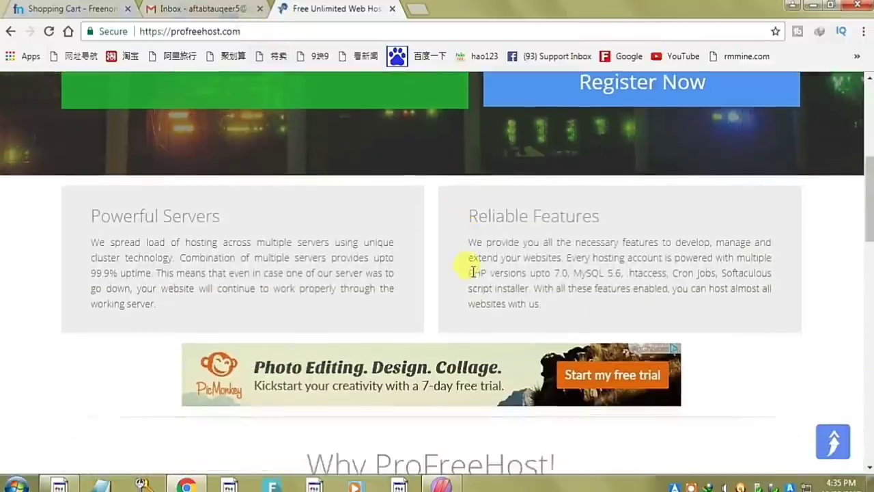
{"action": "scroll", "coordinate": [714, 287], "scroll_direction": "up", "scroll_amount": 5}
- Register a ProFreeHost account with the saved e-mail and password, letting Chrome save the password
{"action": "left_click", "coordinate": [639, 436]}
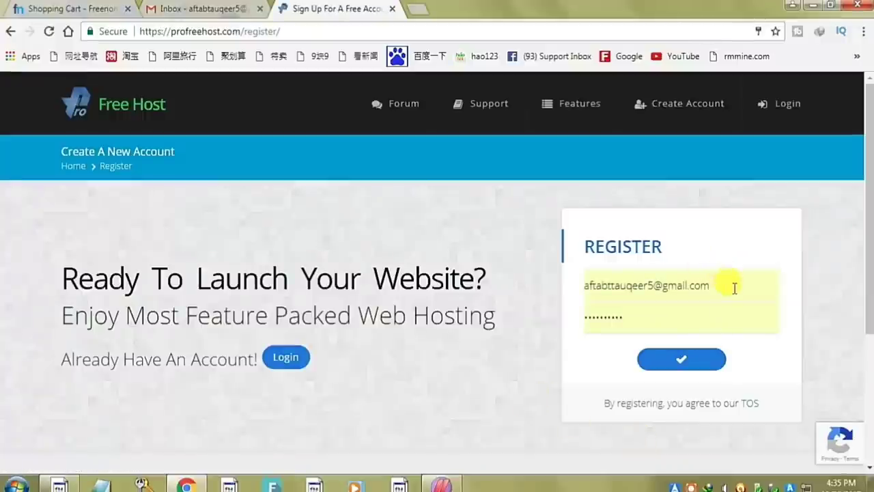
{"action": "left_click_drag", "start_coordinate": [731, 285], "coordinate": [542, 311]}
{"action": "left_click", "coordinate": [614, 311]}
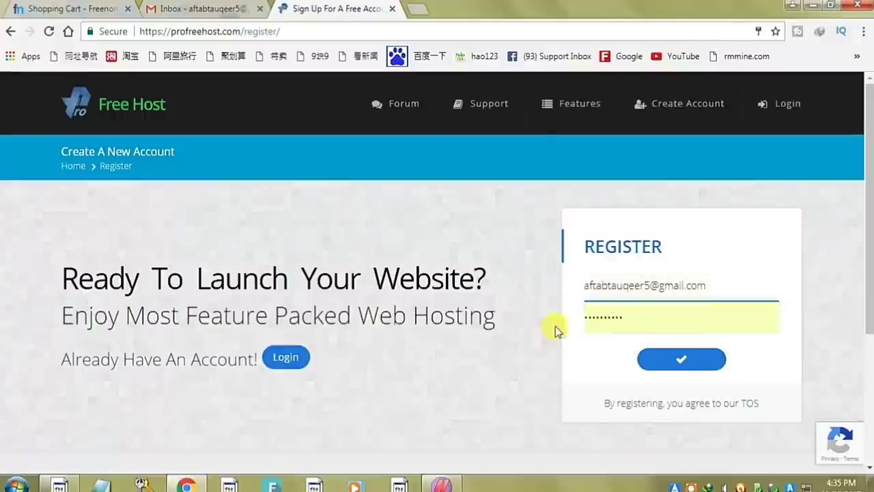
{"action": "left_click_drag", "start_coordinate": [654, 318], "coordinate": [482, 340]}
{"action": "left_click", "coordinate": [661, 358]}
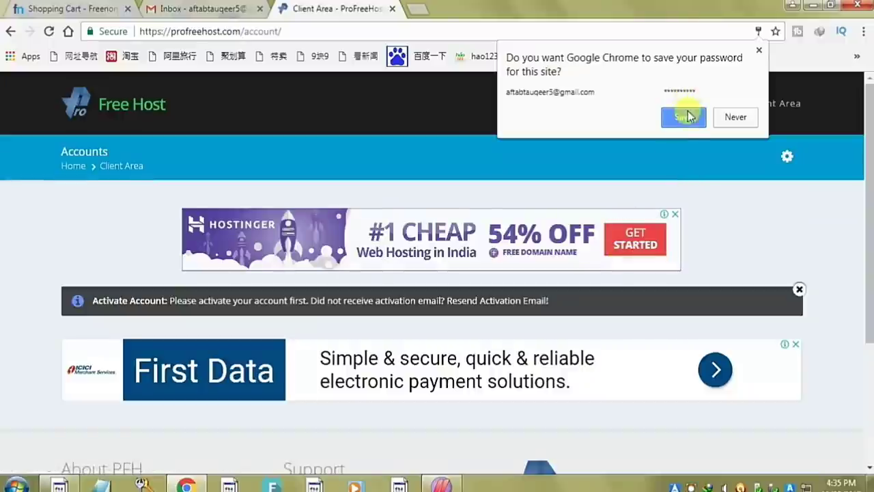
{"action": "left_click", "coordinate": [682, 117]}
{"action": "left_click_drag", "start_coordinate": [60, 313], "coordinate": [618, 307]}
- Open the ProFreeHost Account Activation email in Gmail and activate the hosting account
{"action": "left_click", "coordinate": [225, 8]}
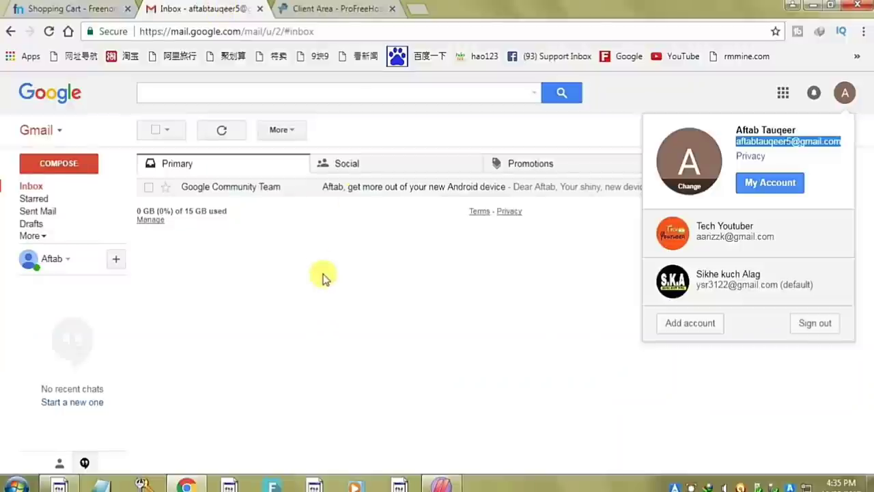
{"action": "left_click", "coordinate": [335, 322]}
{"action": "right_click", "coordinate": [337, 322]}
{"action": "left_click", "coordinate": [240, 318]}
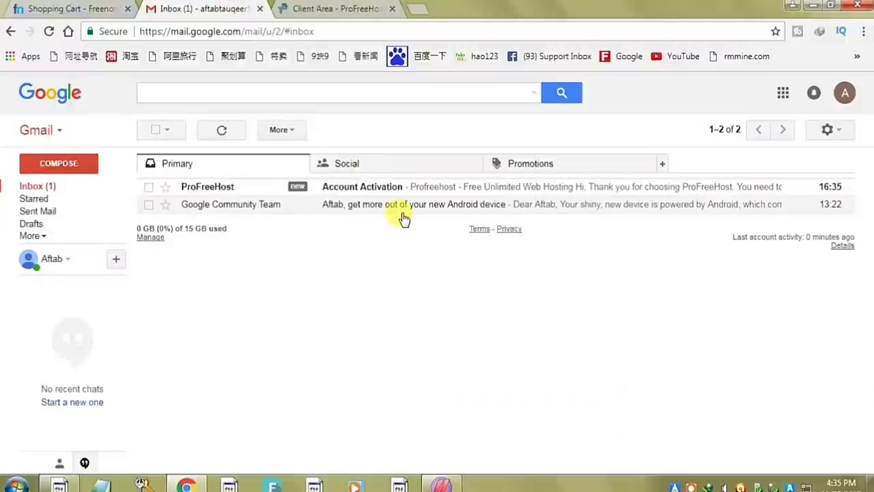
{"action": "left_click", "coordinate": [396, 185]}
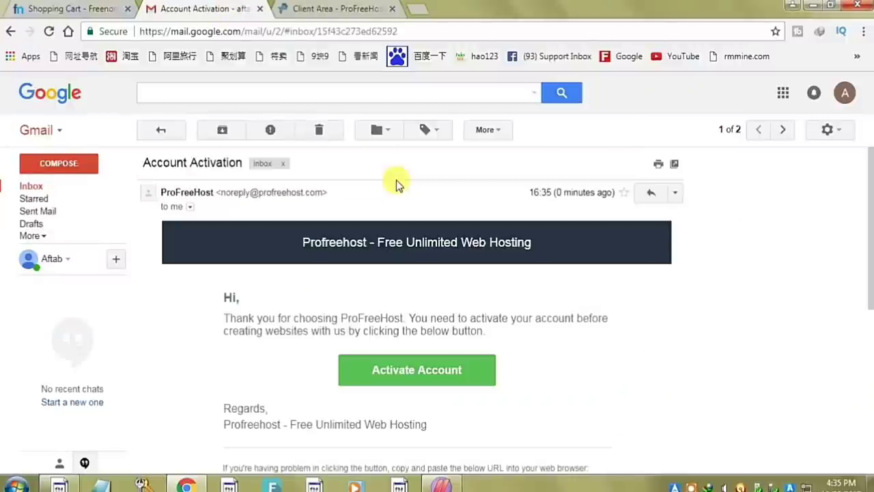
{"action": "left_click", "coordinate": [394, 377]}
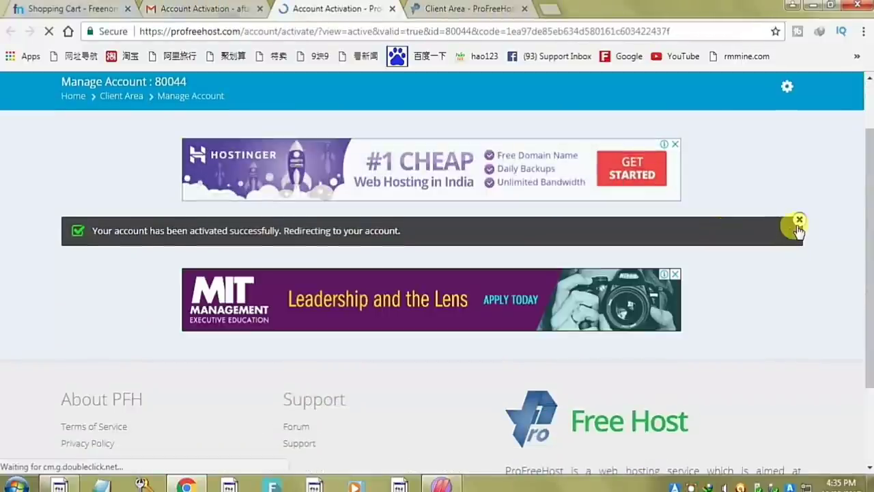
- Create a new hosting account named allinformationn on the free ezyro.com domain
{"action": "left_click", "coordinate": [794, 227]}
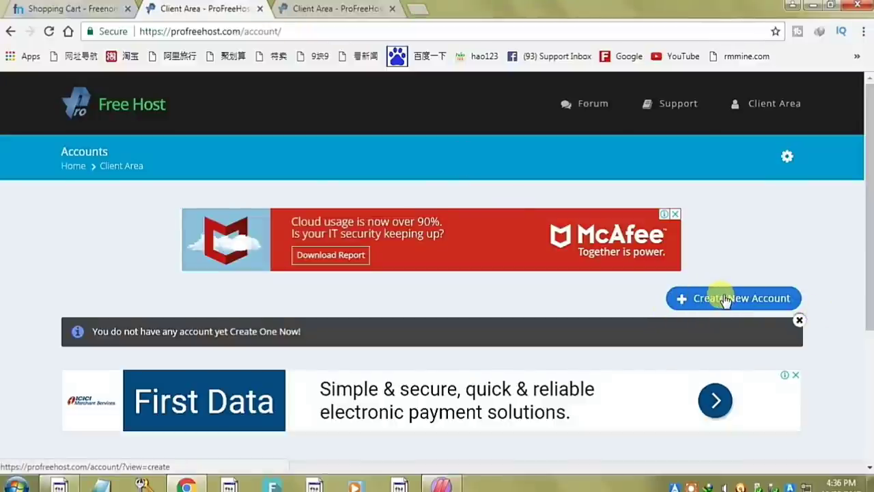
{"action": "left_click", "coordinate": [726, 301]}
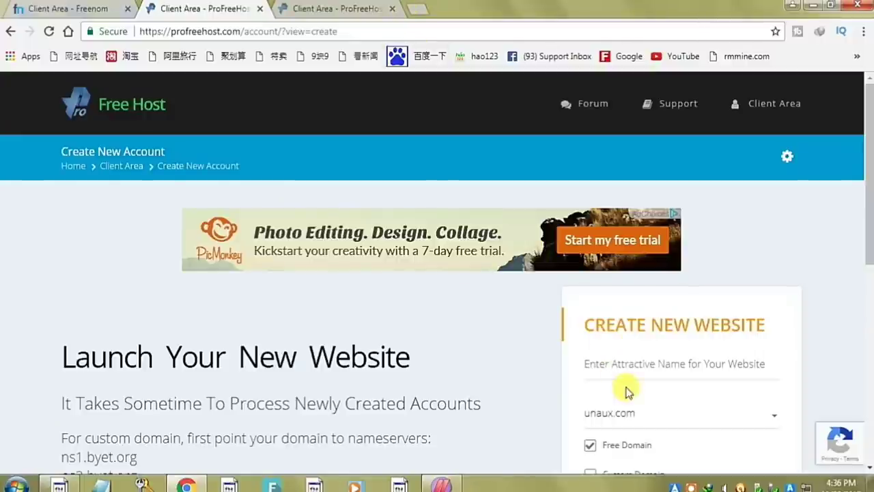
{"action": "left_click", "coordinate": [674, 367]}
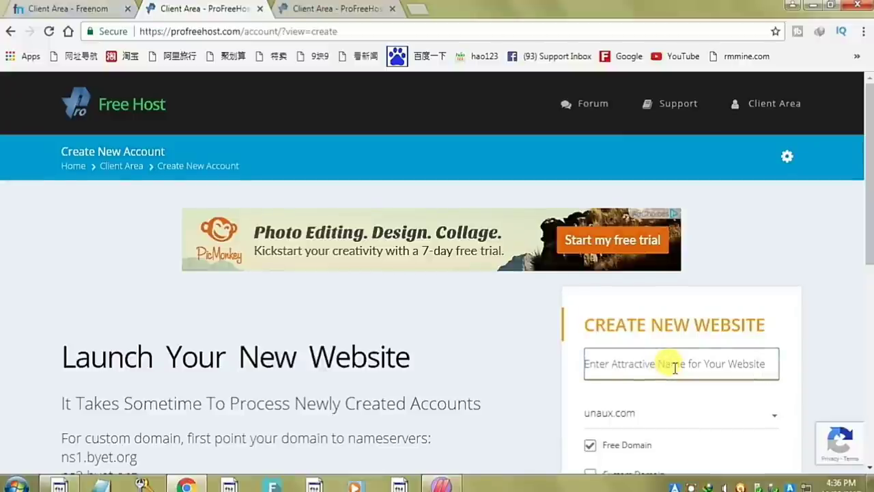
{"action": "type", "text": "allinformationn.ga"}
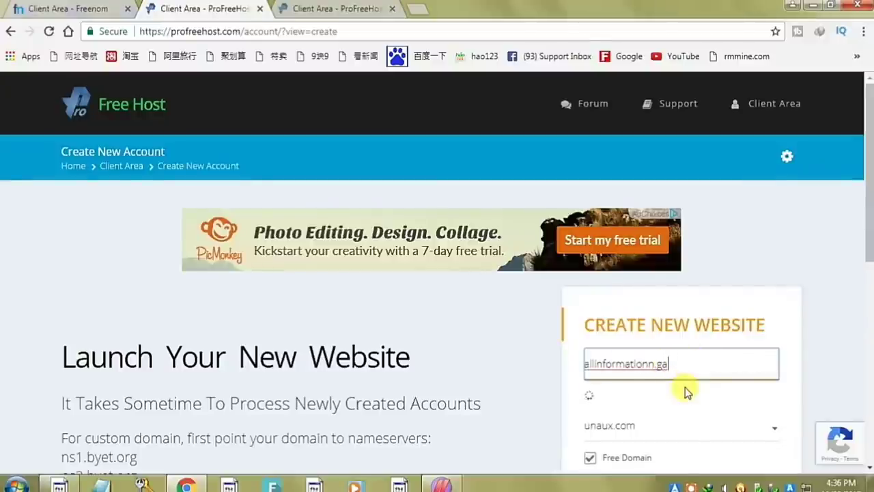
{"action": "key", "text": "BackSpace"}
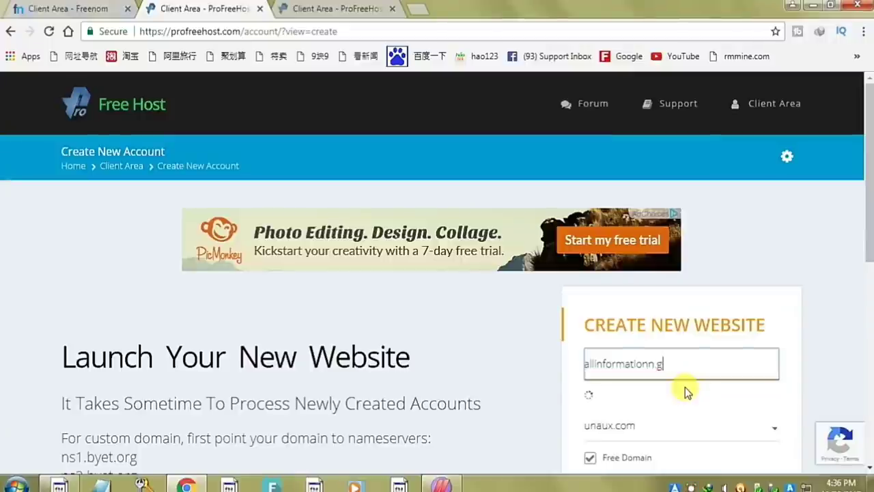
{"action": "key", "text": "BackSpace"}
{"action": "key", "text": "BackSpace"}
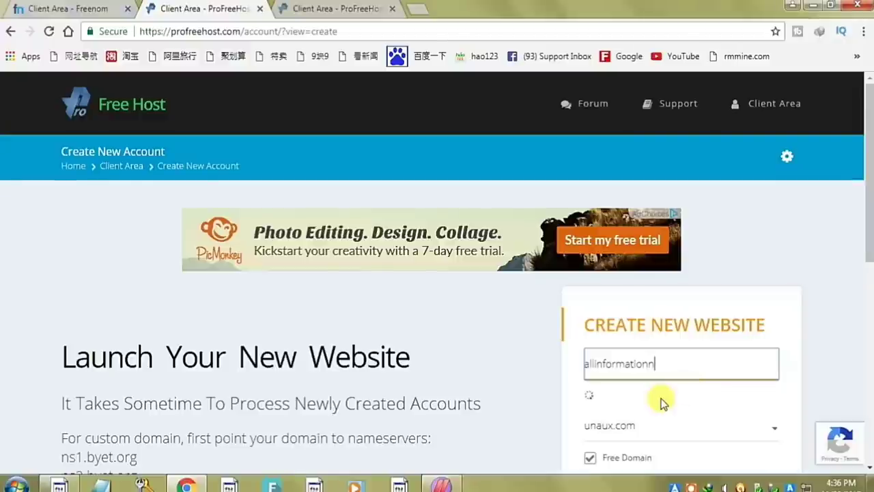
{"action": "scroll", "coordinate": [665, 389], "scroll_direction": "down", "scroll_amount": 1}
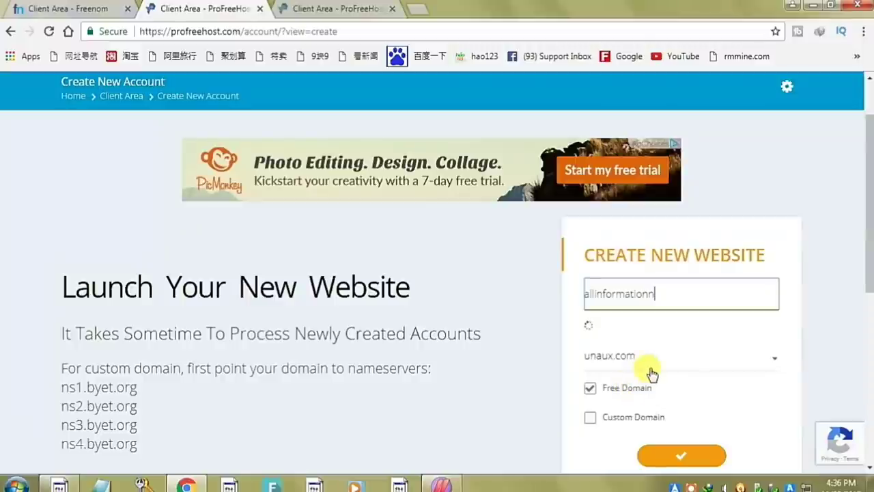
{"action": "left_click", "coordinate": [657, 368]}
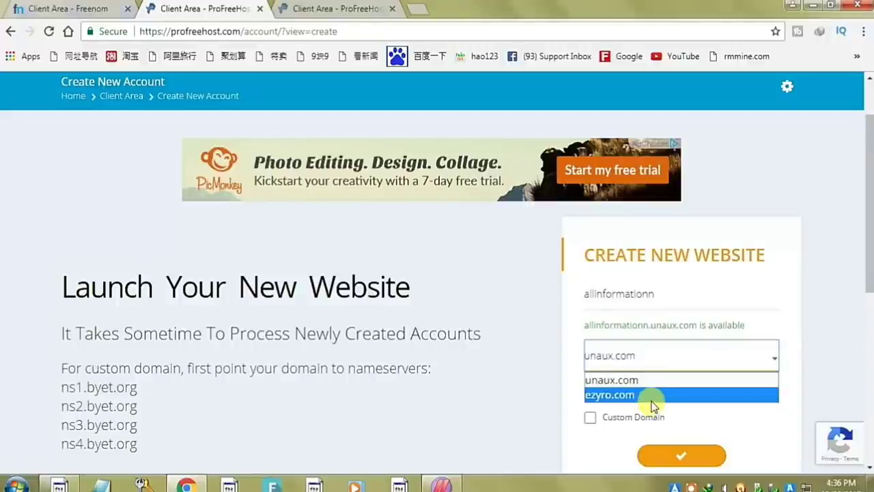
{"action": "left_click", "coordinate": [611, 394]}
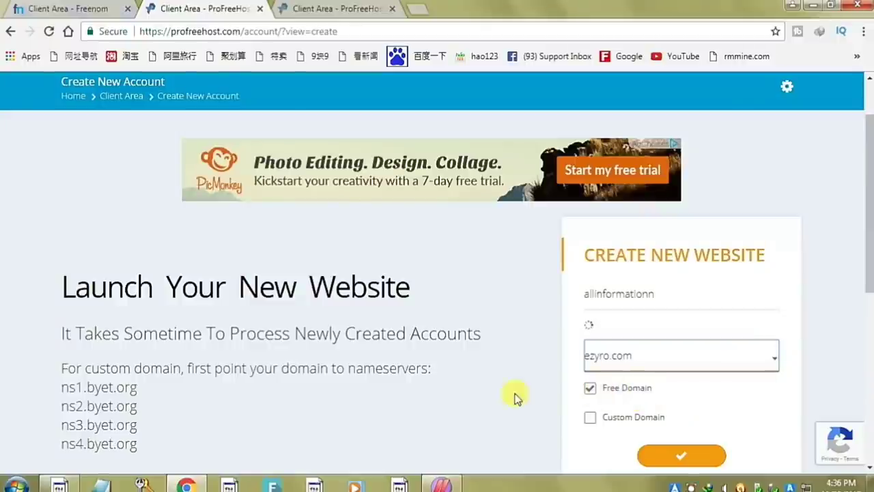
{"action": "scroll", "coordinate": [703, 392], "scroll_direction": "down", "scroll_amount": 1}
{"action": "left_click", "coordinate": [703, 391]}
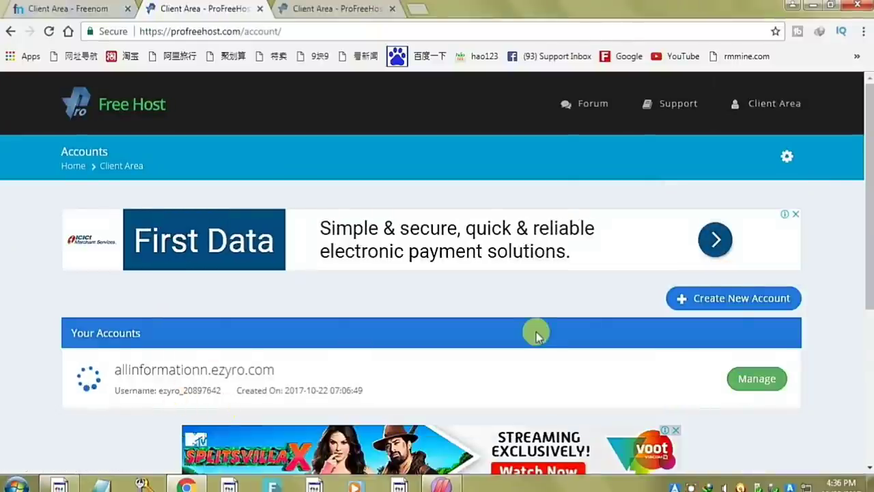
- Open management for allinformationn.ezyro.com, reload until ready, and launch its Control Panel
{"action": "scroll", "coordinate": [564, 336], "scroll_direction": "down", "scroll_amount": 1}
{"action": "scroll", "coordinate": [564, 336], "scroll_direction": "down", "scroll_amount": 1}
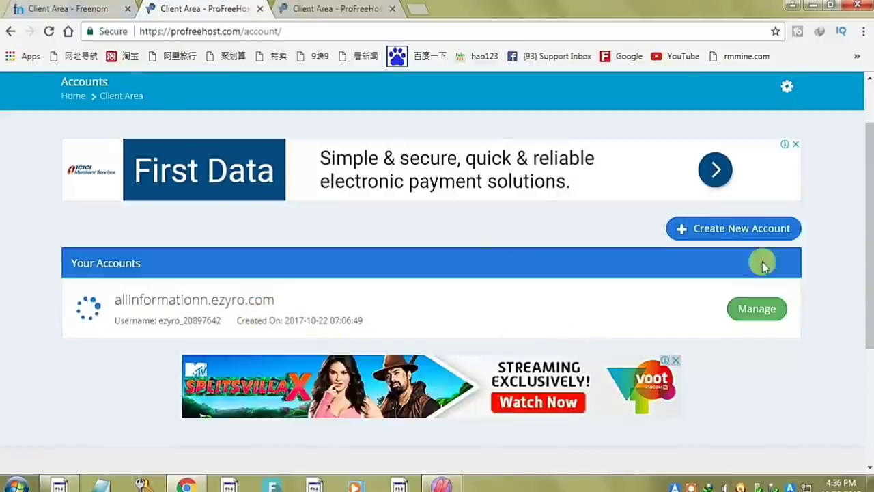
{"action": "left_click", "coordinate": [768, 311]}
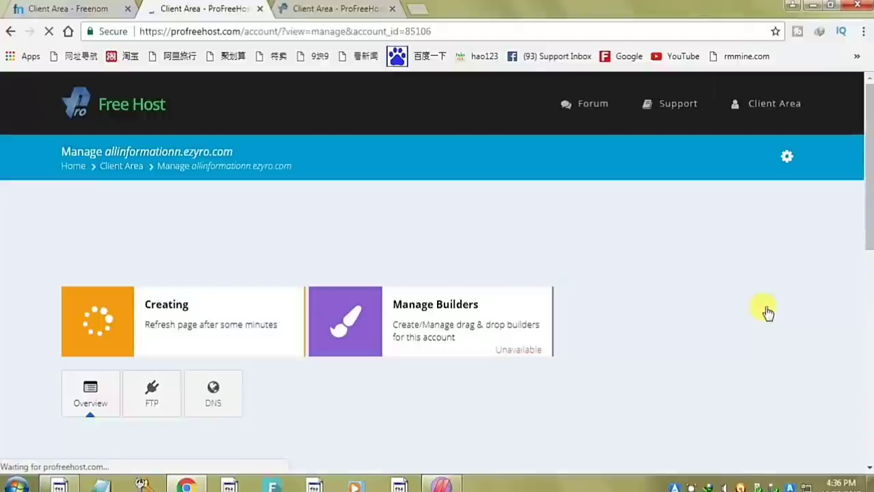
{"action": "scroll", "coordinate": [555, 225], "scroll_direction": "down", "scroll_amount": 1}
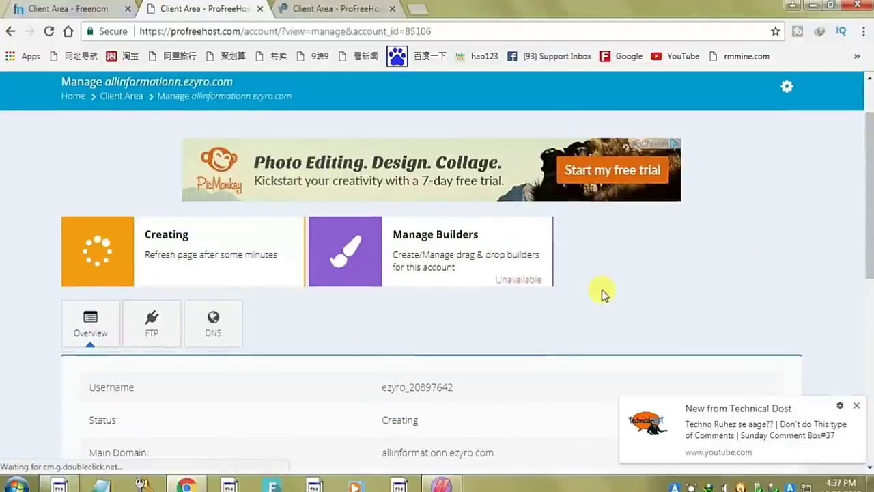
{"action": "scroll", "coordinate": [823, 357], "scroll_direction": "down", "scroll_amount": 3}
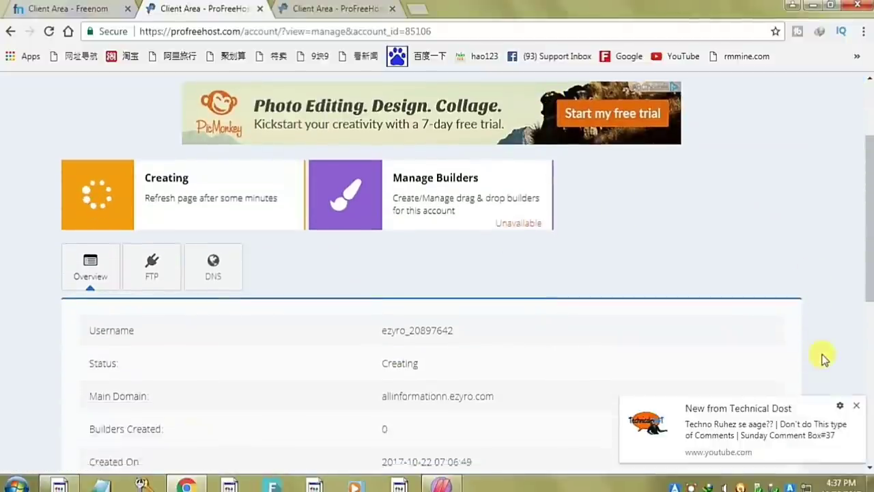
{"action": "key", "text": "F5"}
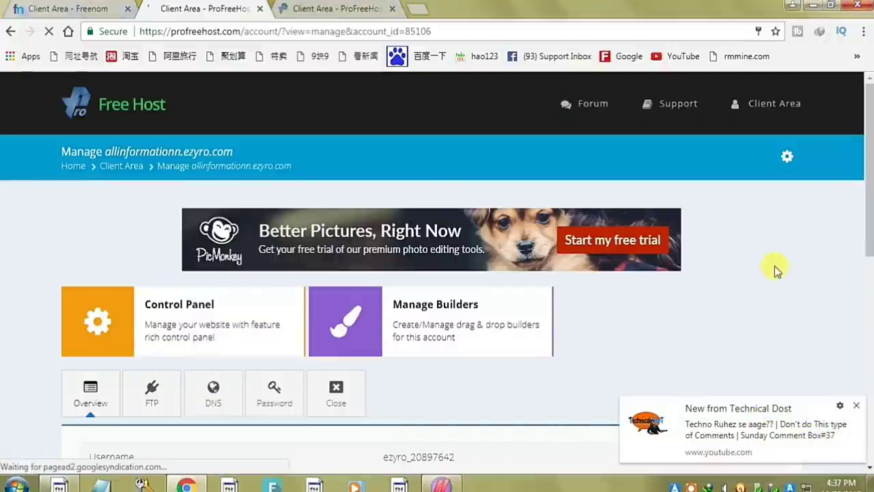
{"action": "left_click", "coordinate": [102, 329]}
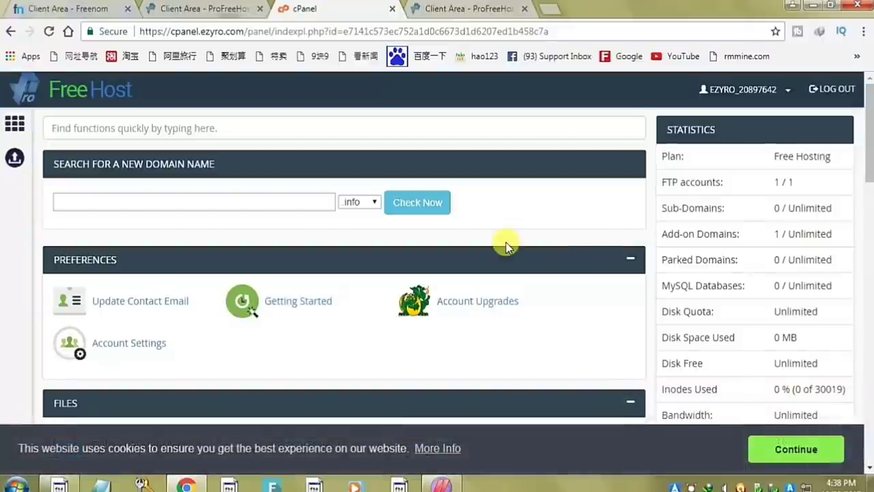
- Find the Domains section in cPanel and open Aliases (Parked Domains)
{"action": "scroll", "coordinate": [506, 246], "scroll_direction": "down", "scroll_amount": 1}
{"action": "scroll", "coordinate": [505, 246], "scroll_direction": "up", "scroll_amount": 1}
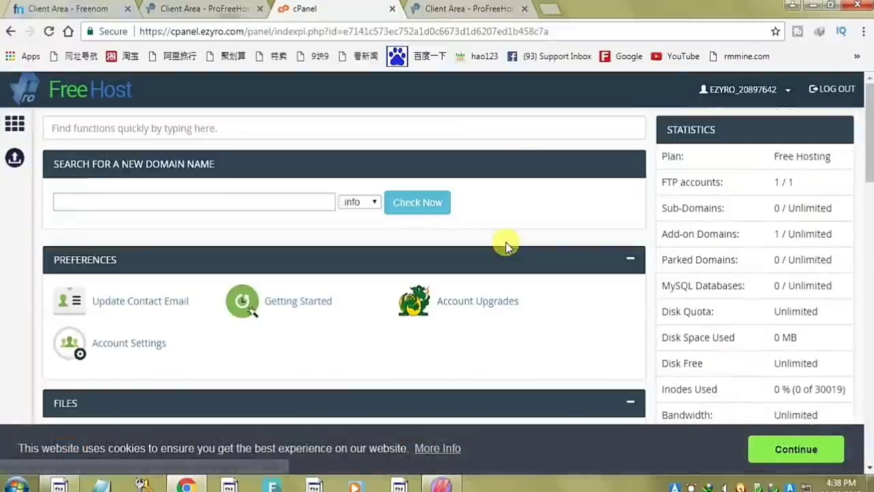
{"action": "scroll", "coordinate": [507, 247], "scroll_direction": "down", "scroll_amount": 3}
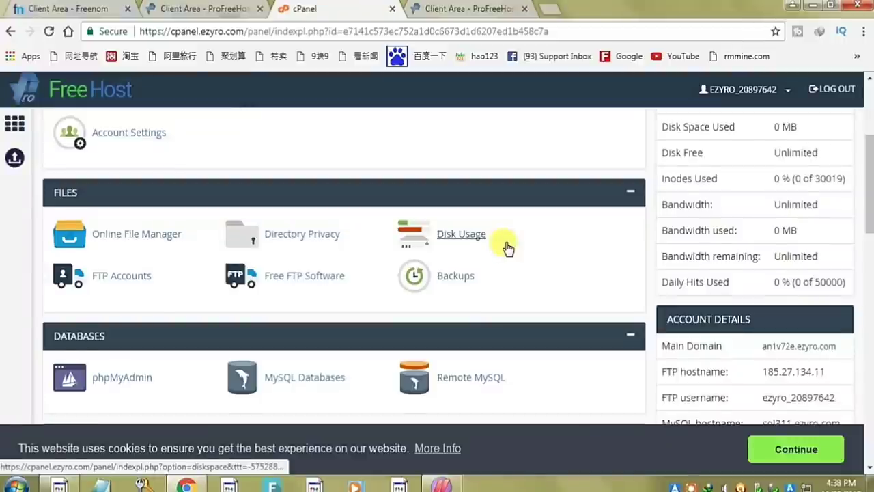
{"action": "scroll", "coordinate": [506, 248], "scroll_direction": "down", "scroll_amount": 8}
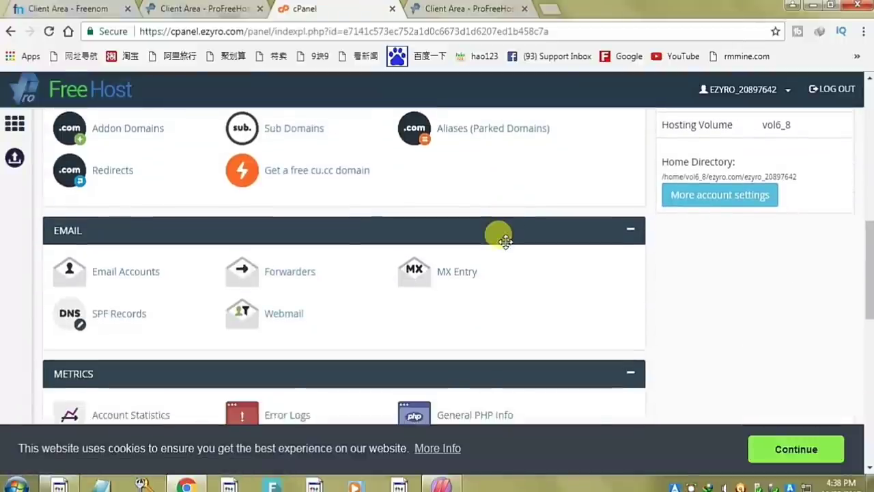
{"action": "scroll", "coordinate": [504, 239], "scroll_direction": "up", "scroll_amount": 6}
{"action": "scroll", "coordinate": [505, 242], "scroll_direction": "down", "scroll_amount": 1}
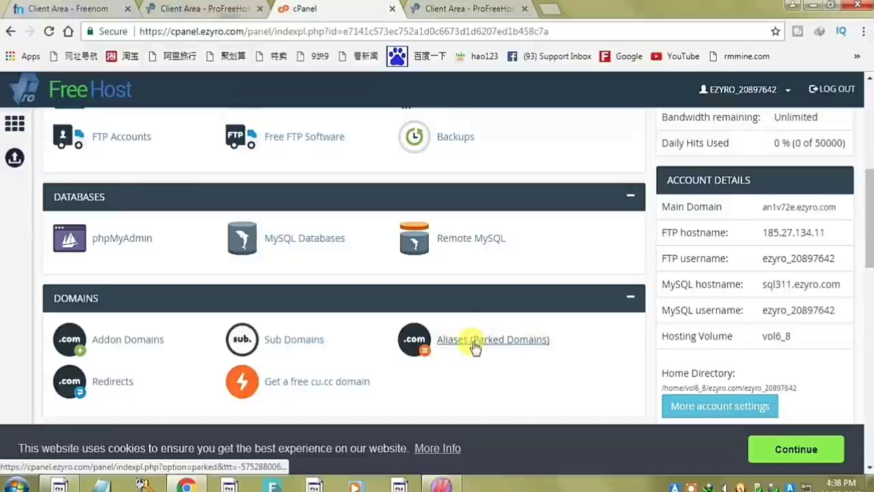
{"action": "left_click", "coordinate": [495, 348]}
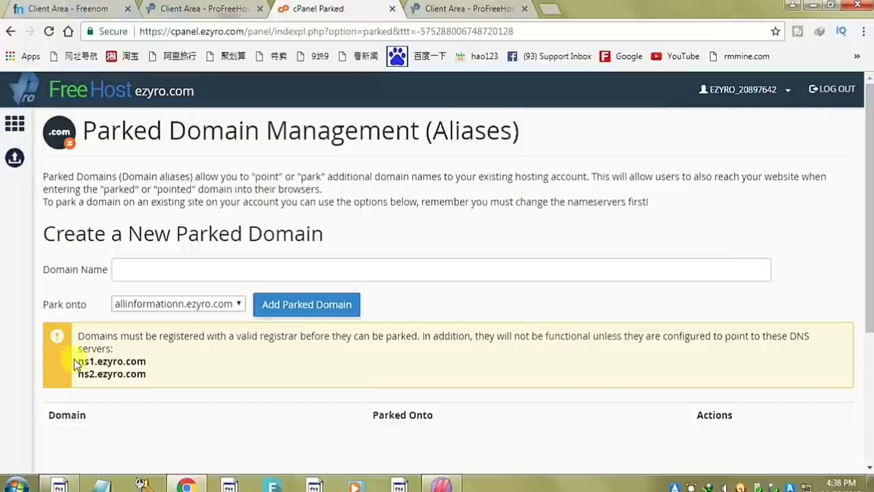
- Copy the nameserver ns1.ezyro.com and return to the Freenom My Domains list
{"action": "mouse_move", "coordinate": [77, 364]}
{"action": "left_mouse_down"}
{"action": "mouse_move", "coordinate": [121, 357]}
{"action": "mouse_move", "coordinate": [65, 350]}
{"action": "mouse_move", "coordinate": [82, 365]}
{"action": "mouse_move", "coordinate": [68, 335]}
{"action": "mouse_move", "coordinate": [77, 362]}
{"action": "left_mouse_up"}
{"action": "left_click", "coordinate": [238, 387]}
{"action": "left_click", "coordinate": [127, 375]}
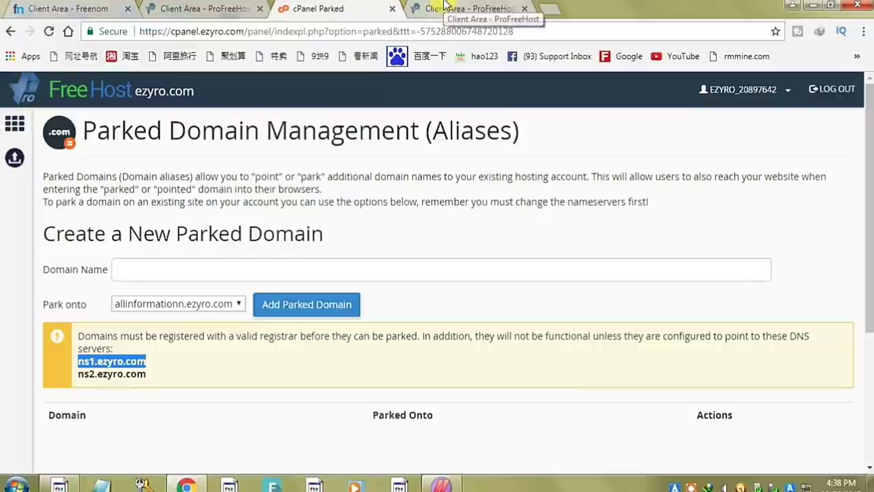
{"action": "left_click", "coordinate": [445, 7]}
{"action": "left_click", "coordinate": [45, 7]}
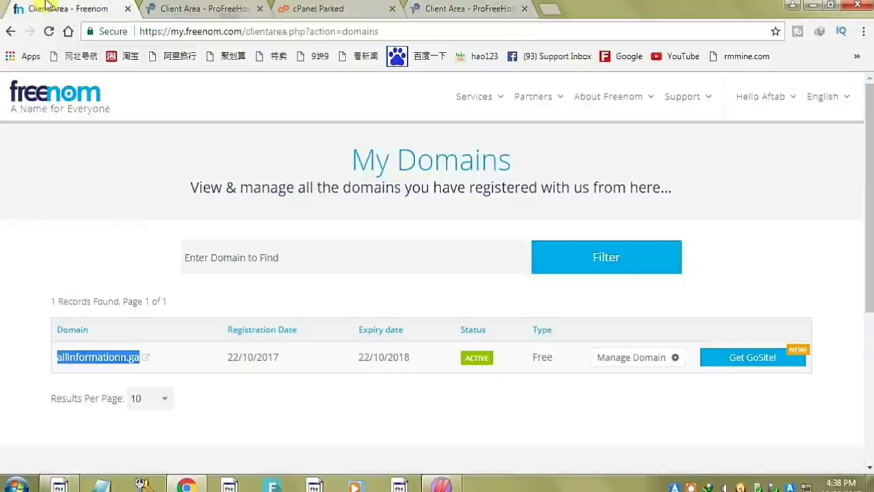
- Switch allinformationn.ga to custom nameservers, pasting ns1.ezyro.com as Nameserver 1
{"action": "left_click", "coordinate": [524, 9]}
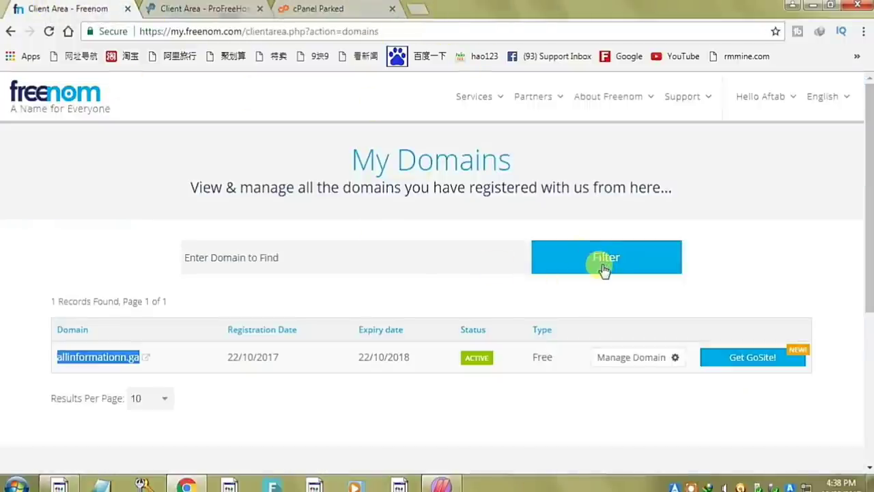
{"action": "left_click", "coordinate": [609, 407]}
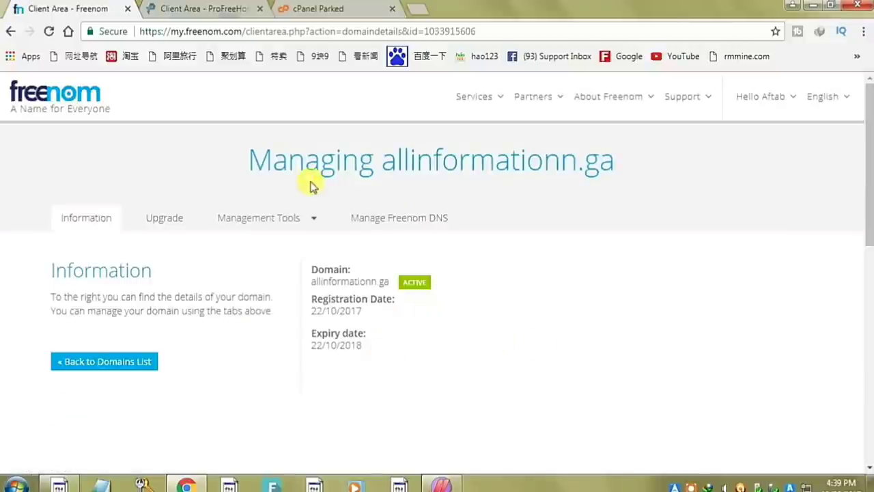
{"action": "left_click", "coordinate": [289, 218]}
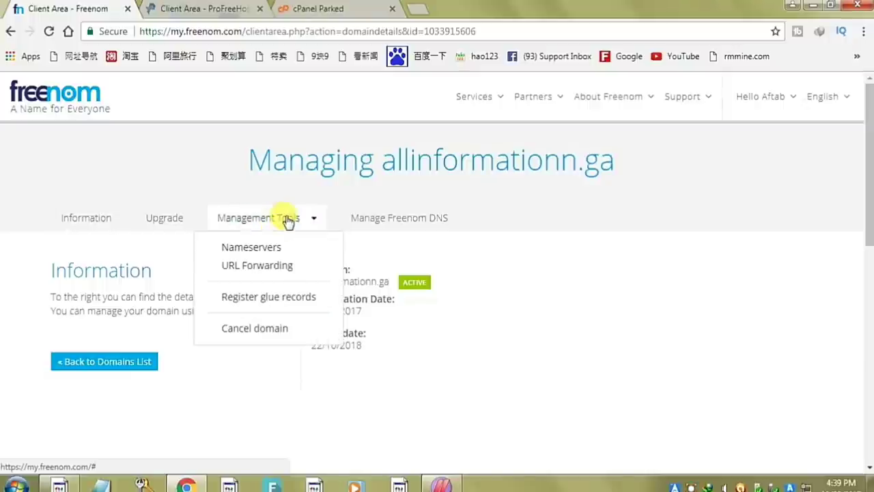
{"action": "left_click", "coordinate": [244, 250]}
{"action": "scroll", "coordinate": [605, 210], "scroll_direction": "down", "scroll_amount": 1}
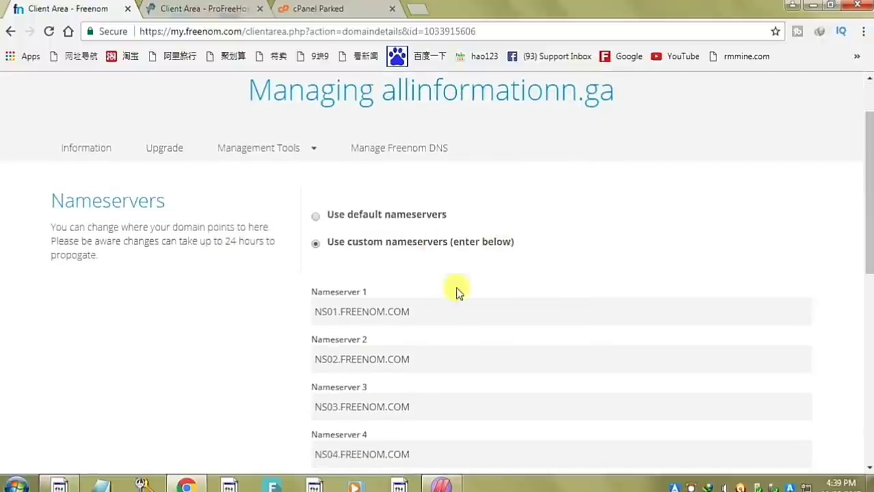
{"action": "triple_click", "coordinate": [426, 307]}
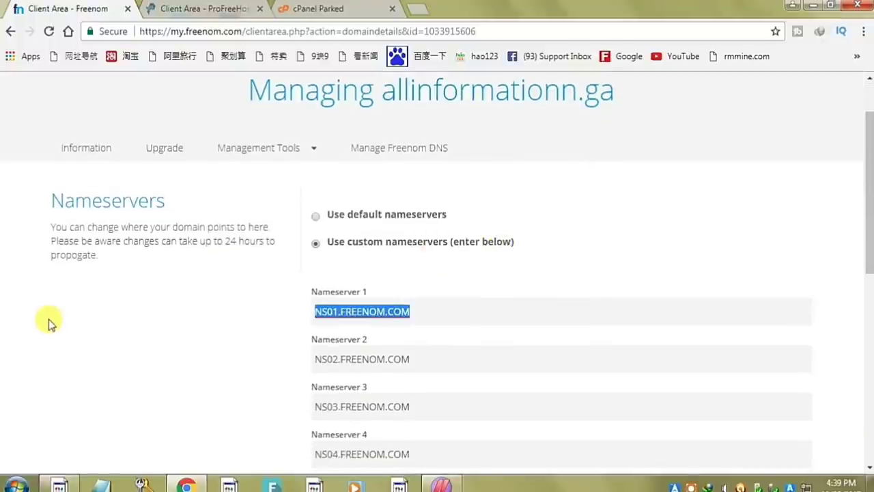
{"action": "key", "text": "ctrl+v"}
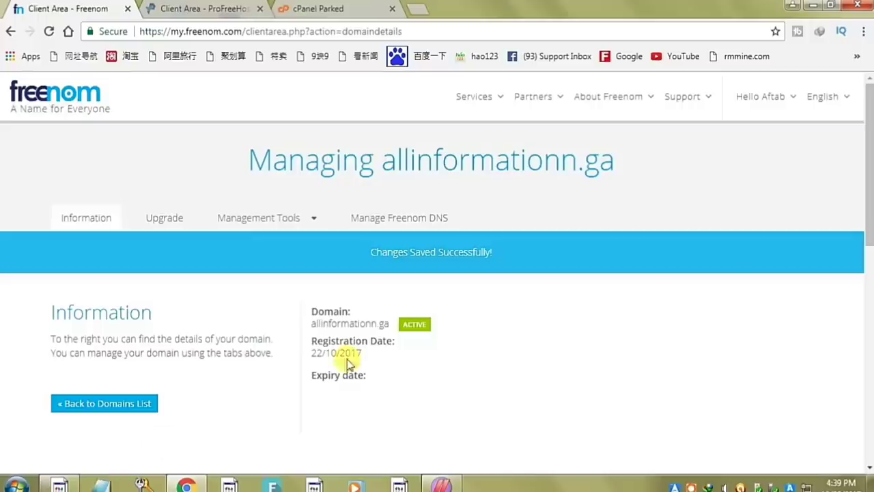
- Copy the domain name allinformationn.ga from the Freenom page heading
{"action": "left_click_drag", "start_coordinate": [379, 159], "coordinate": [606, 162]}
{"action": "right_click", "coordinate": [606, 162]}
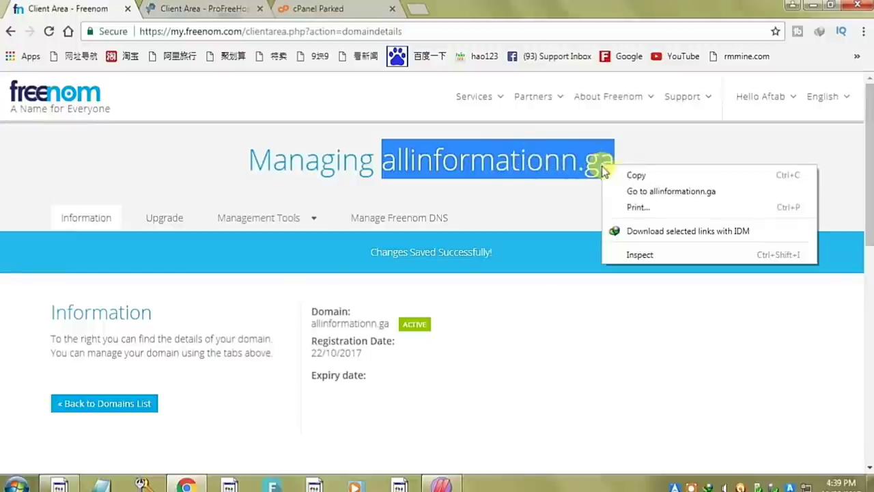
{"action": "left_click", "coordinate": [624, 175]}
{"action": "left_click", "coordinate": [301, 8]}
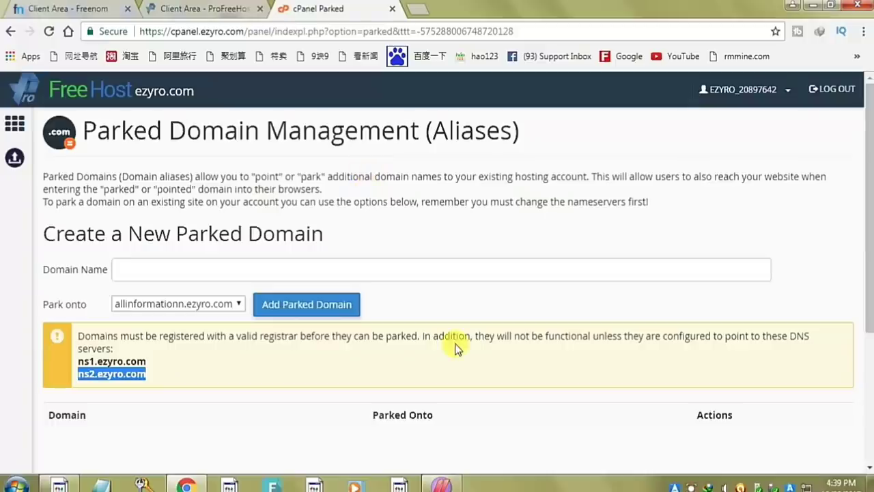
- Park allinformationn.ga onto allinformationn.ezyro.com by pasting it into the Domain Name field
{"action": "scroll", "coordinate": [455, 345], "scroll_direction": "down", "scroll_amount": 2}
{"action": "scroll", "coordinate": [454, 345], "scroll_direction": "up", "scroll_amount": 2}
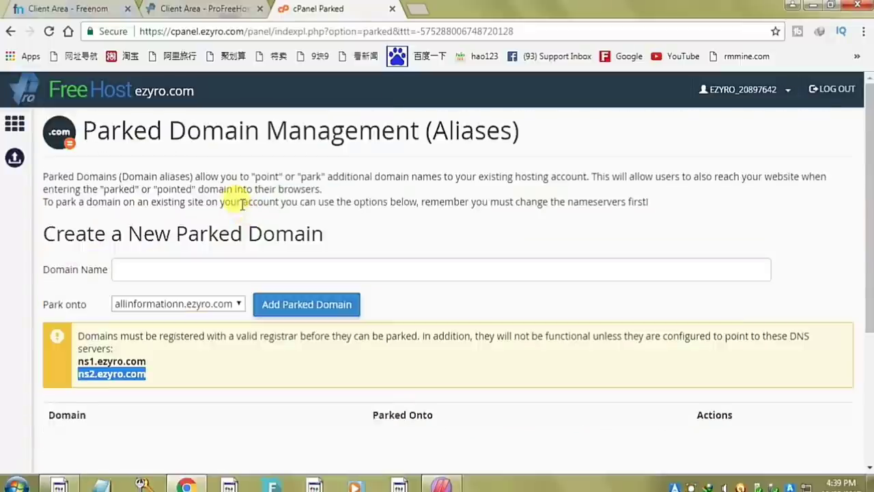
{"action": "left_click", "coordinate": [232, 270]}
{"action": "key", "text": "ctrl+v"}
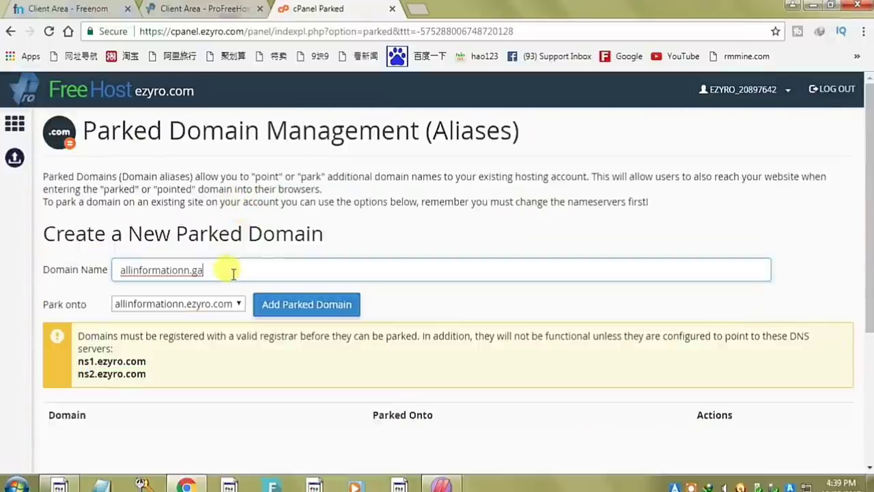
{"action": "left_click", "coordinate": [292, 307]}
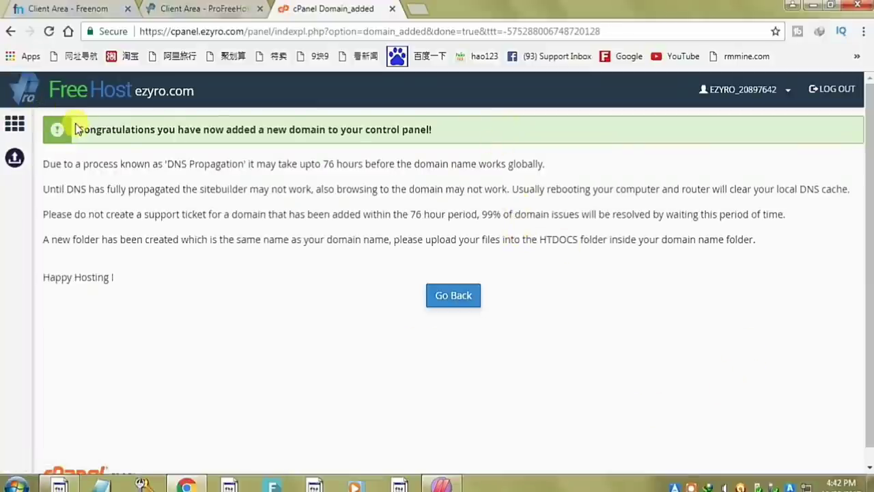
- Return to the cPanel home page after the parked-domain confirmation
{"action": "left_click_drag", "start_coordinate": [77, 129], "coordinate": [441, 132]}
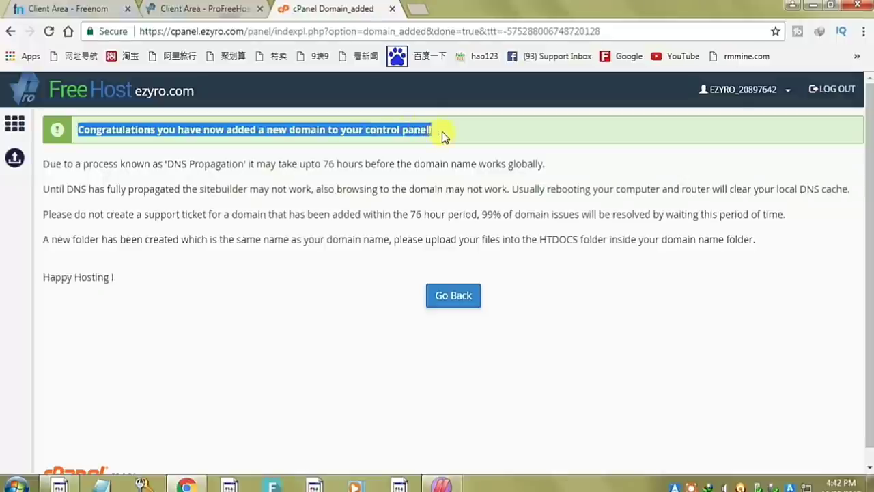
{"action": "left_click", "coordinate": [530, 239]}
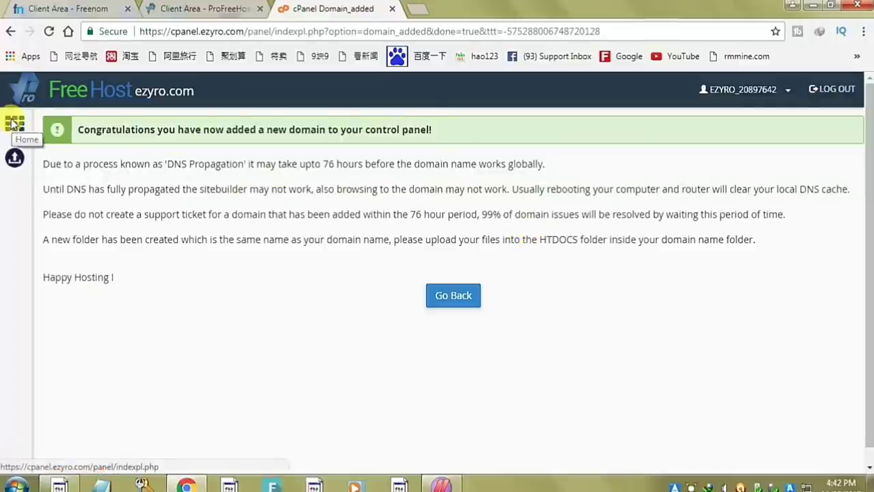
{"action": "left_click", "coordinate": [13, 123]}
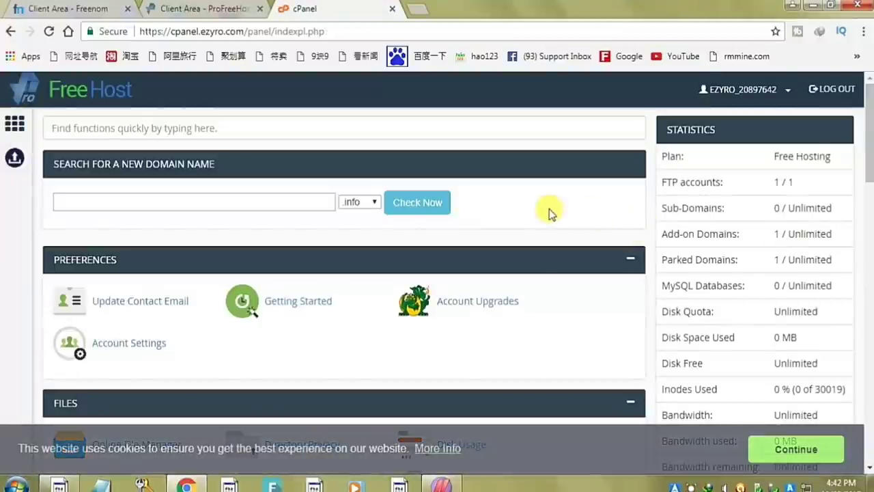
- Launch Softaculous Apps Installer from cPanel's Software section
{"action": "scroll", "coordinate": [552, 211], "scroll_direction": "down", "scroll_amount": 2}
{"action": "scroll", "coordinate": [549, 209], "scroll_direction": "down", "scroll_amount": 3}
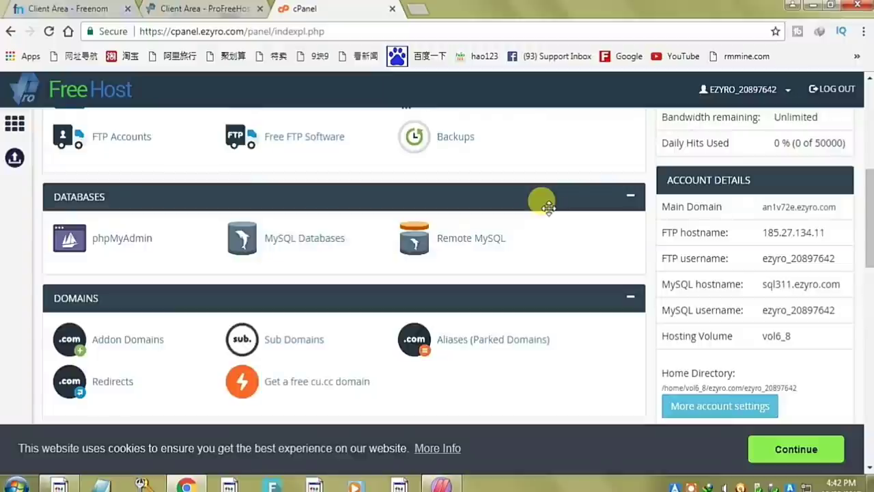
{"action": "scroll", "coordinate": [549, 209], "scroll_direction": "down", "scroll_amount": 3}
{"action": "scroll", "coordinate": [550, 213], "scroll_direction": "down", "scroll_amount": 3}
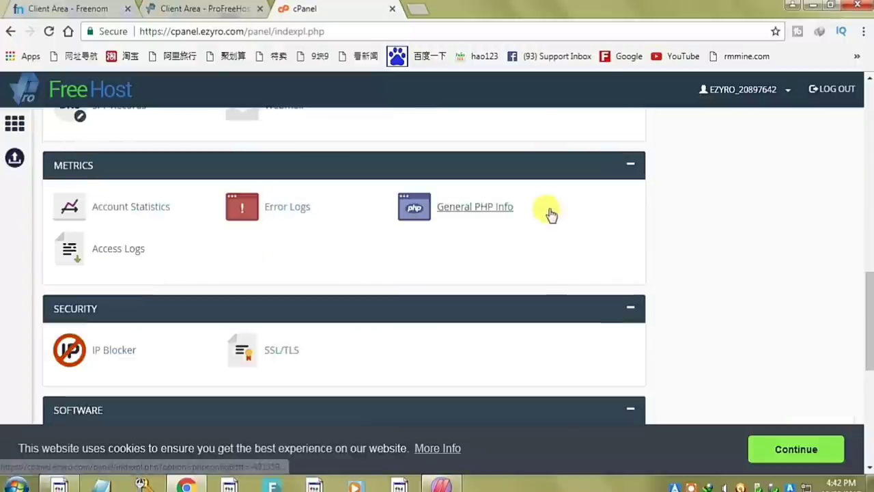
{"action": "scroll", "coordinate": [547, 209], "scroll_direction": "down", "scroll_amount": 3}
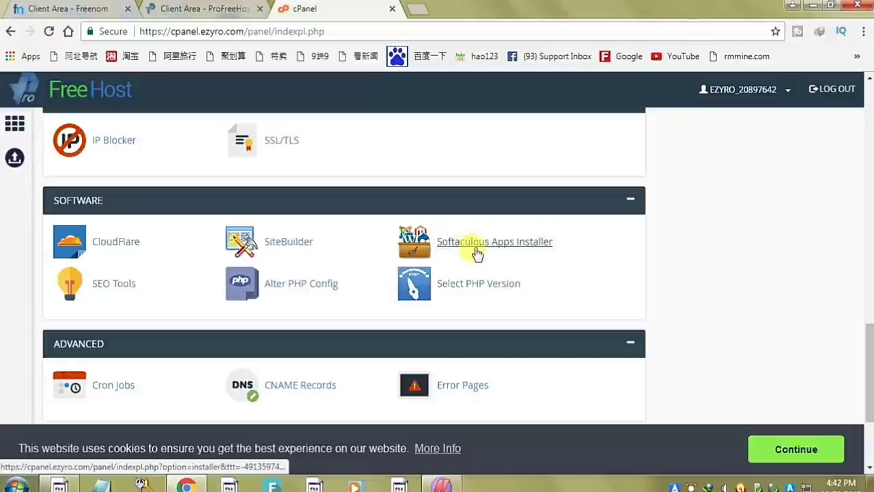
{"action": "left_click", "coordinate": [520, 242]}
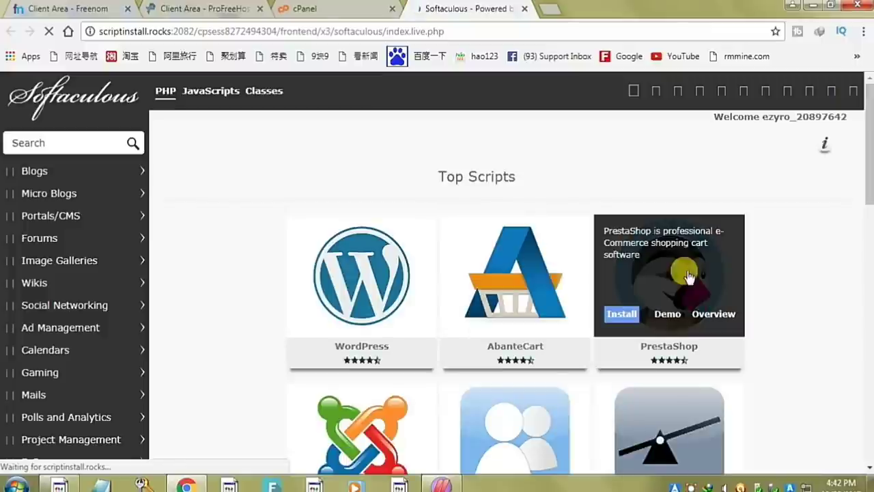
- Start a WordPress installation from the Softaculous Top Scripts
{"action": "mouse_move", "coordinate": [360, 321]}
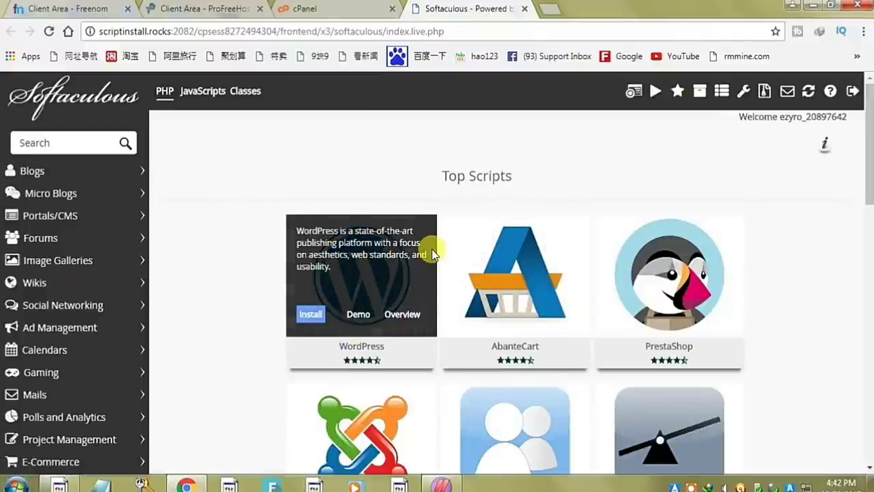
{"action": "scroll", "coordinate": [739, 329], "scroll_direction": "down", "scroll_amount": 2}
{"action": "scroll", "coordinate": [740, 328], "scroll_direction": "down", "scroll_amount": 10}
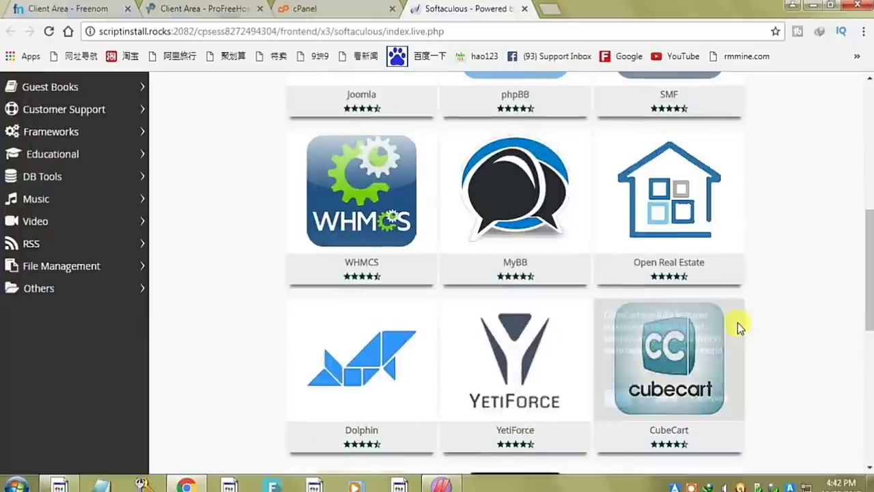
{"action": "scroll", "coordinate": [740, 326], "scroll_direction": "up", "scroll_amount": 12}
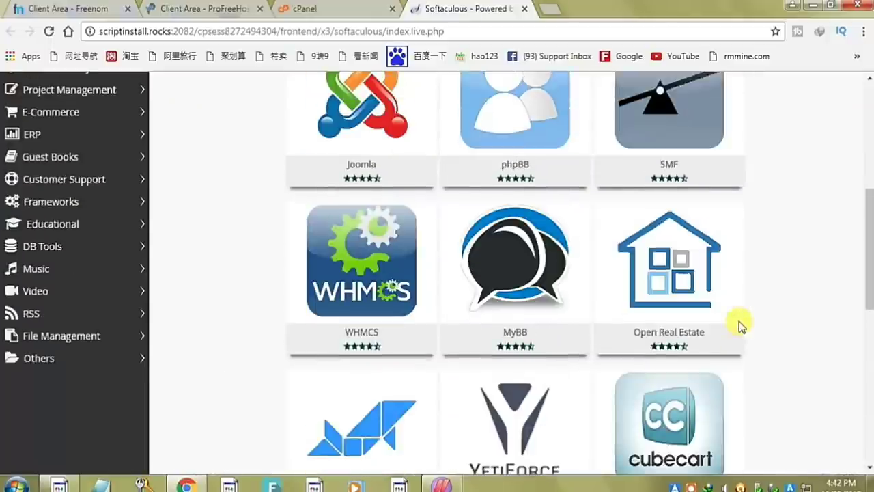
{"action": "mouse_move", "coordinate": [317, 225]}
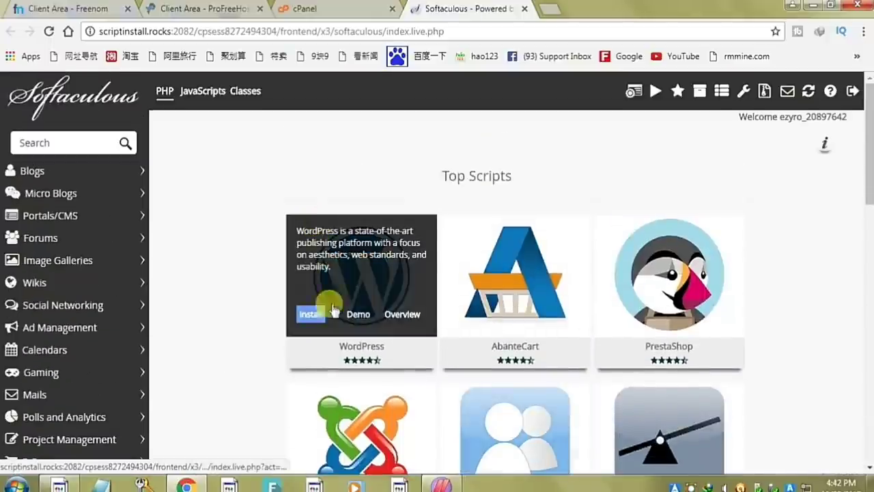
{"action": "left_click", "coordinate": [308, 314]}
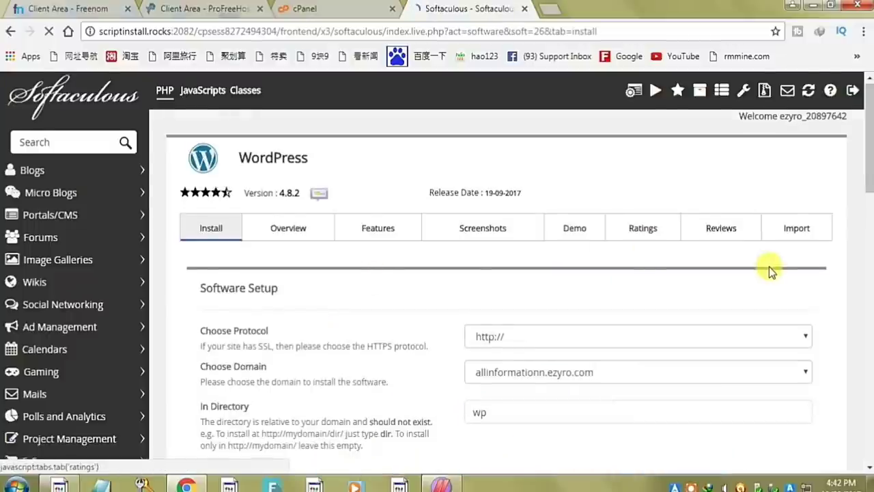
{"action": "scroll", "coordinate": [768, 269], "scroll_direction": "down", "scroll_amount": 2}
{"action": "scroll", "coordinate": [768, 294], "scroll_direction": "down", "scroll_amount": 2}
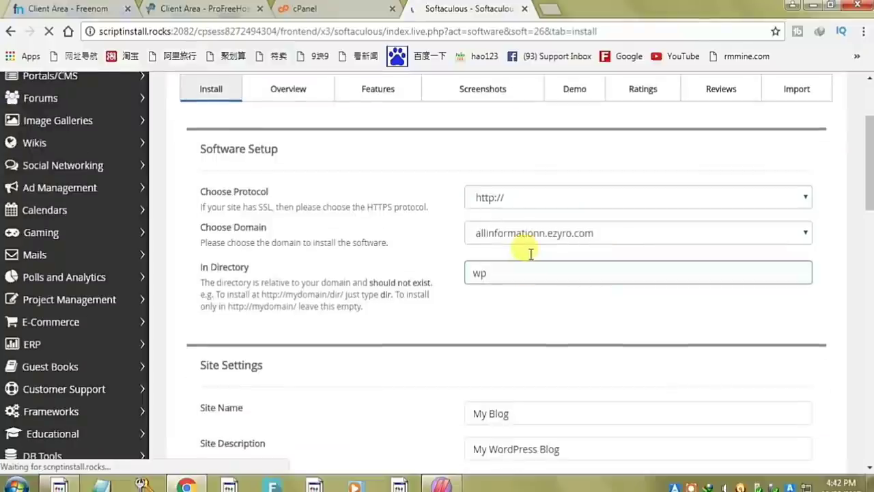
{"action": "left_click", "coordinate": [606, 203]}
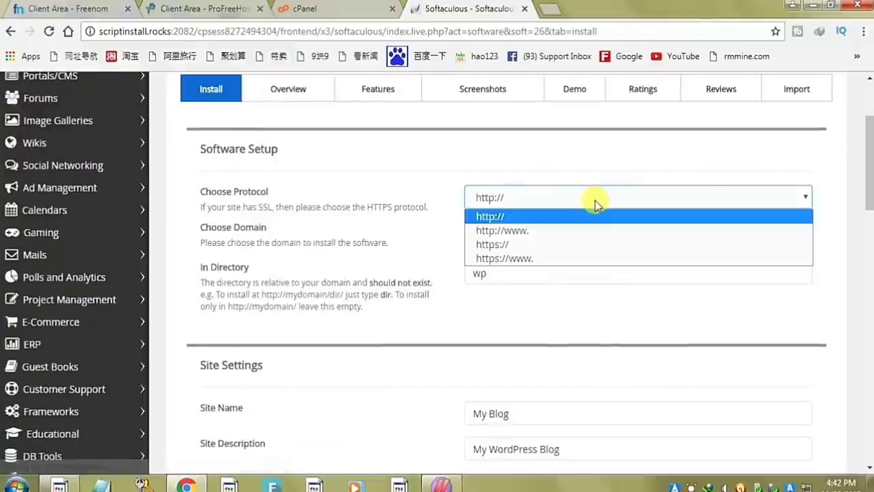
{"action": "left_click", "coordinate": [502, 217]}
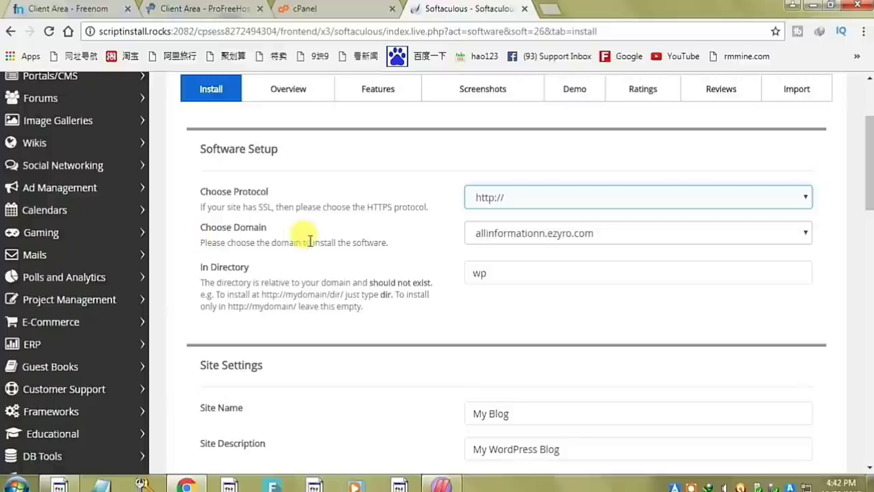
{"action": "left_click", "coordinate": [539, 233]}
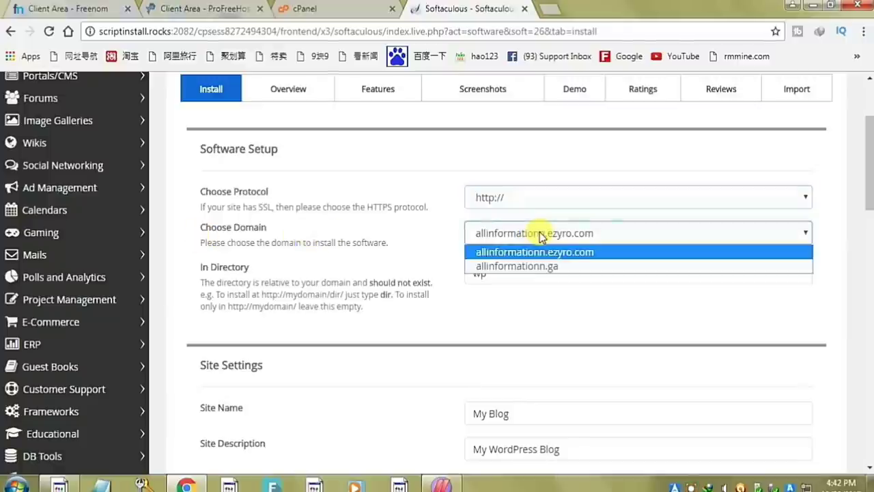
{"action": "left_click", "coordinate": [559, 271]}
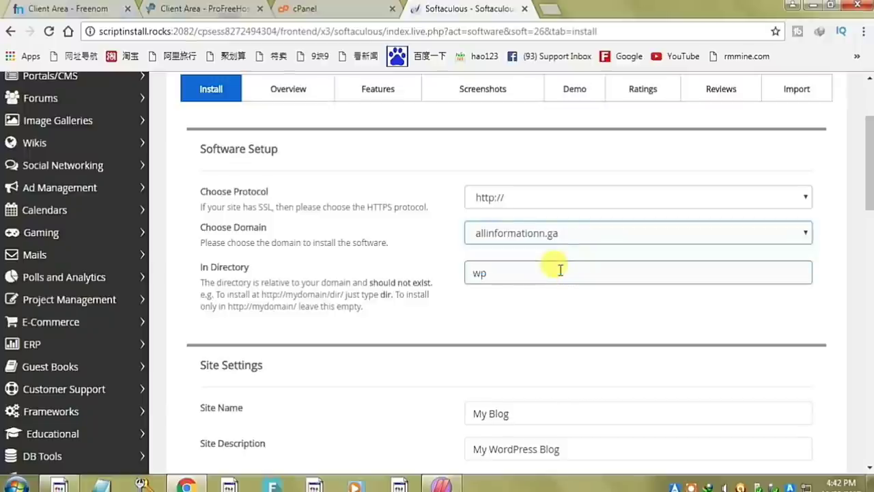
{"action": "double_click", "coordinate": [560, 271]}
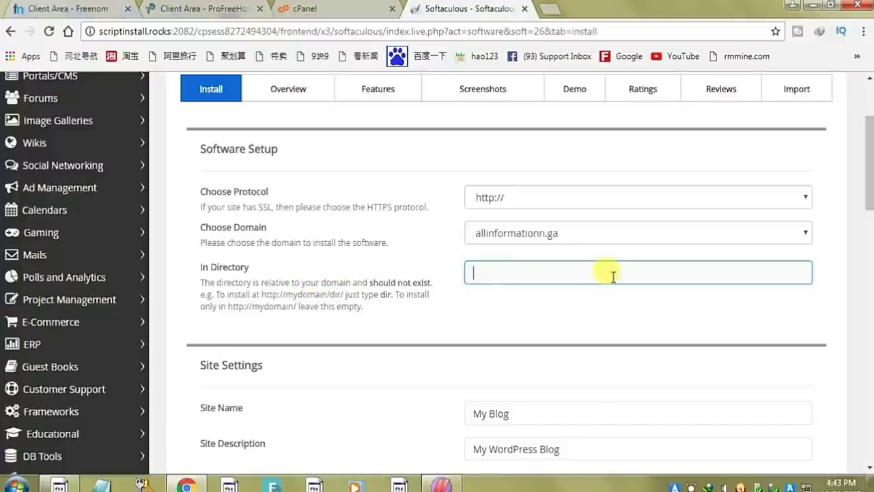
- Set Site Name to 'all informmation' and Site Description to 'all info'
{"action": "scroll", "coordinate": [613, 276], "scroll_direction": "down", "scroll_amount": 1}
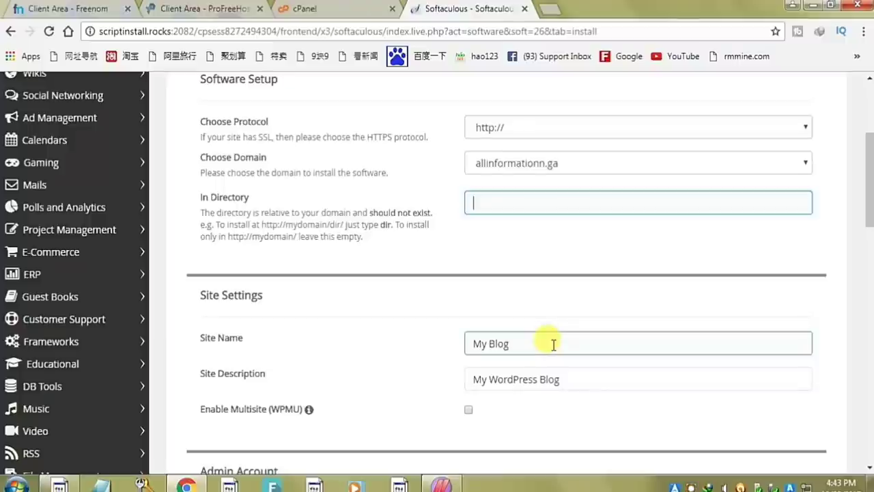
{"action": "left_click_drag", "start_coordinate": [553, 344], "coordinate": [470, 344]}
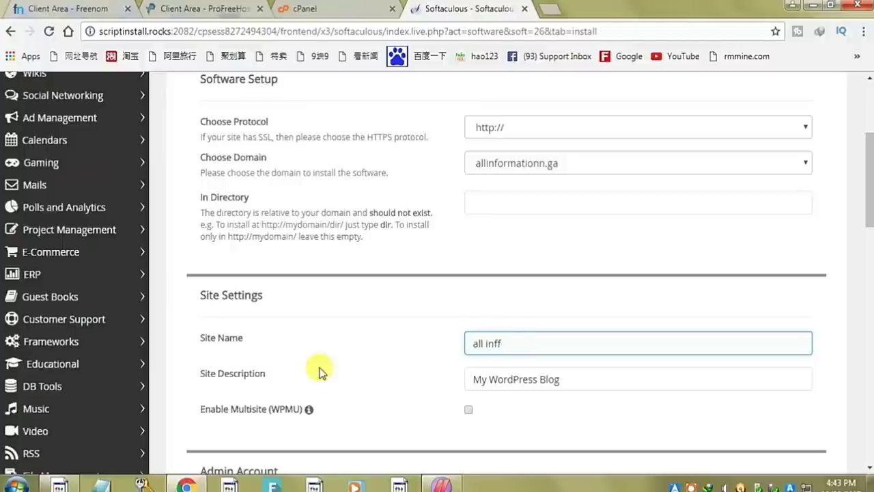
{"action": "type", "text": "tion"}
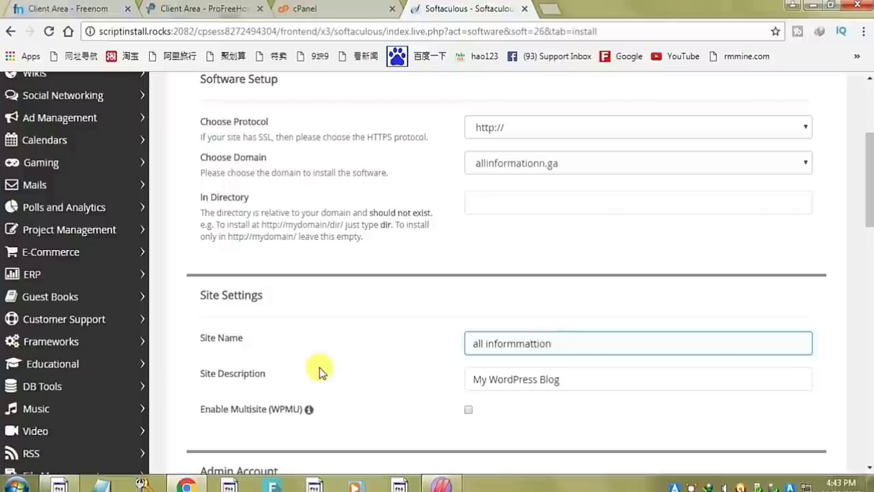
{"action": "key", "text": "BackSpace"}
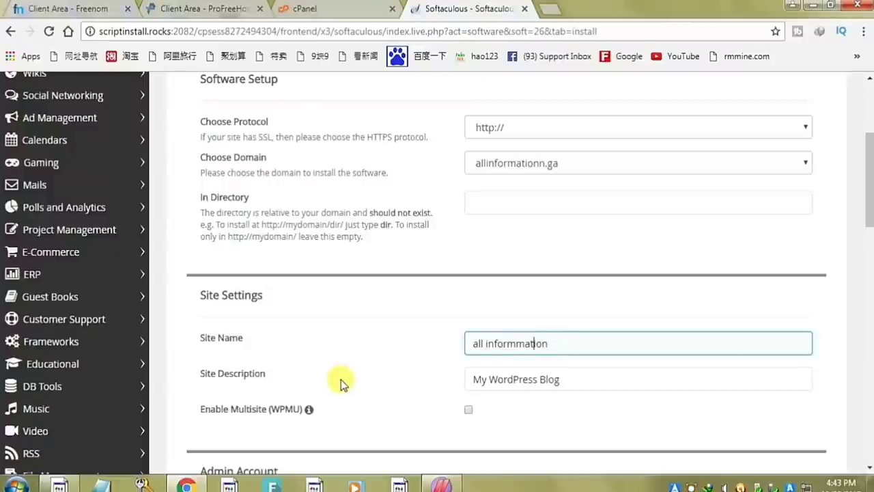
{"action": "key", "text": "Tab"}
{"action": "type", "text": "all"}
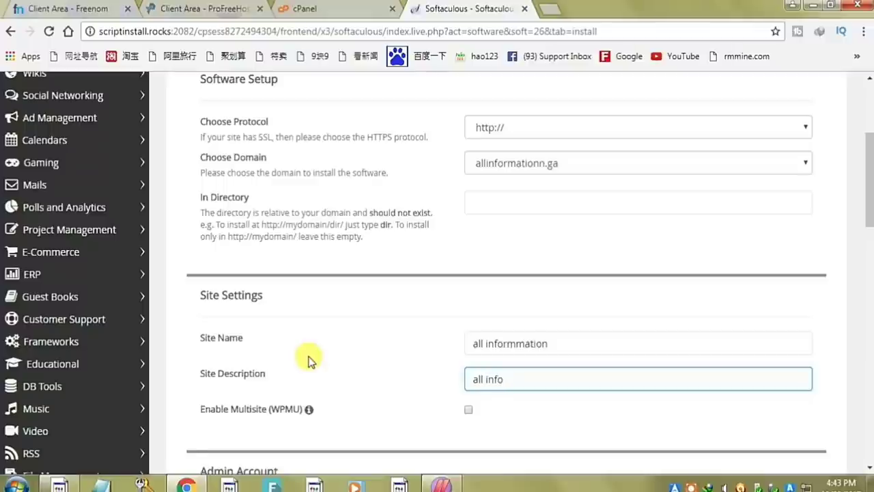
- Enter a custom admin username and replace the default admin password
{"action": "scroll", "coordinate": [484, 293], "scroll_direction": "down", "scroll_amount": 4}
{"action": "left_click", "coordinate": [577, 238]}
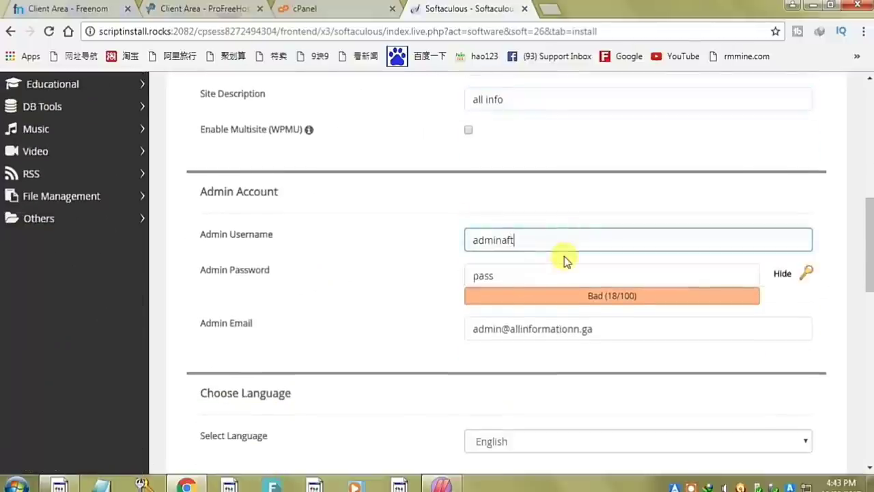
{"action": "left_click_drag", "start_coordinate": [564, 273], "coordinate": [404, 274]}
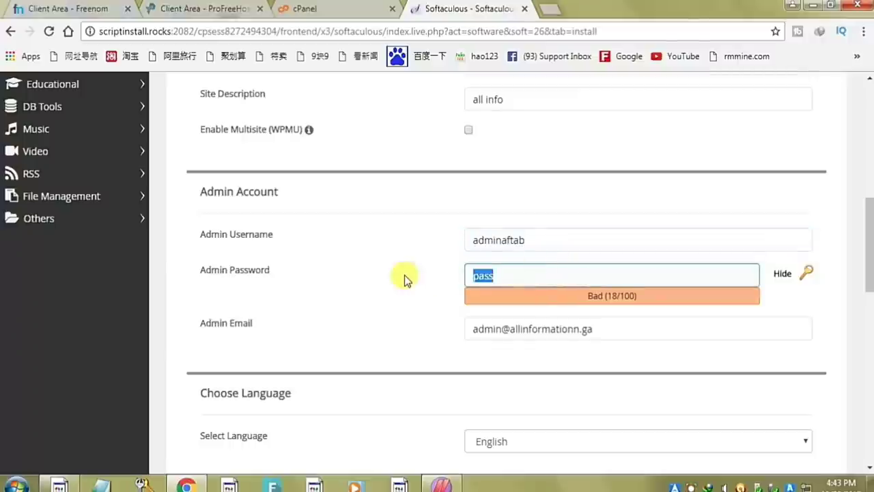
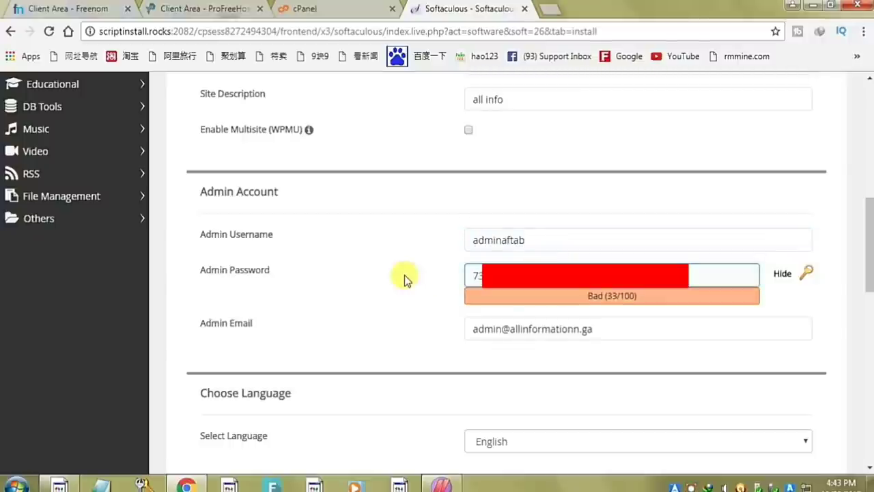
{"action": "scroll", "coordinate": [403, 337], "scroll_direction": "down", "scroll_amount": 3}
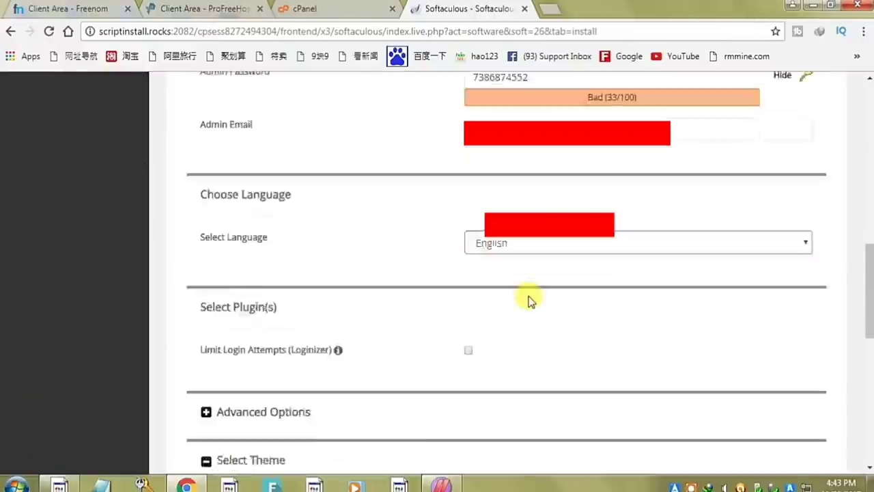
{"action": "scroll", "coordinate": [531, 300], "scroll_direction": "down", "scroll_amount": 3}
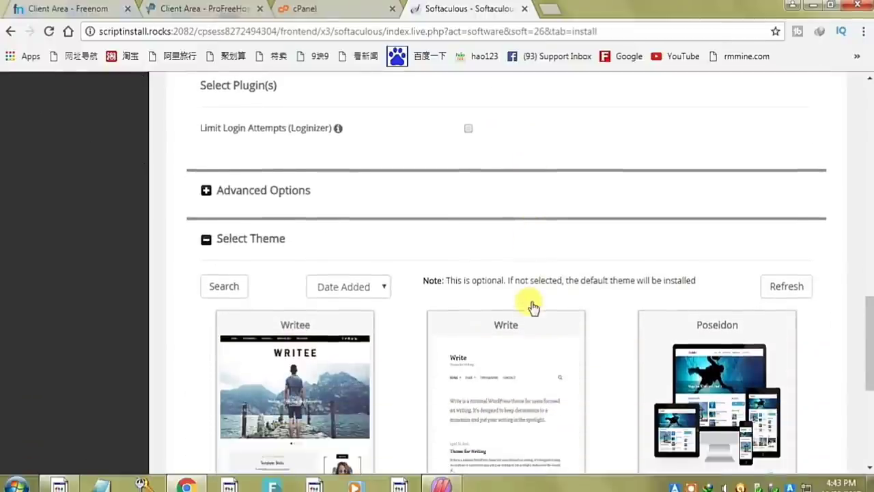
{"action": "scroll", "coordinate": [531, 303], "scroll_direction": "down", "scroll_amount": 3}
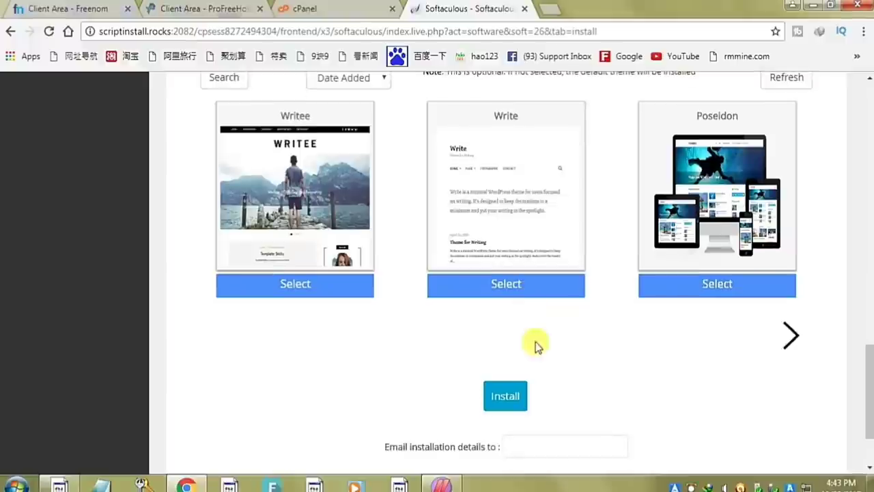
- Install WordPress on allinformationn.ga and preview the live site in a new tab
{"action": "left_click", "coordinate": [513, 398]}
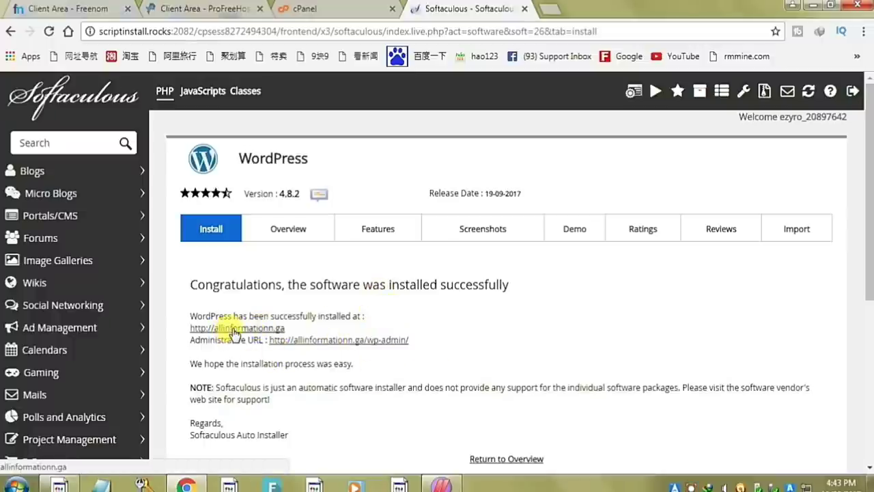
{"action": "left_click", "coordinate": [234, 329]}
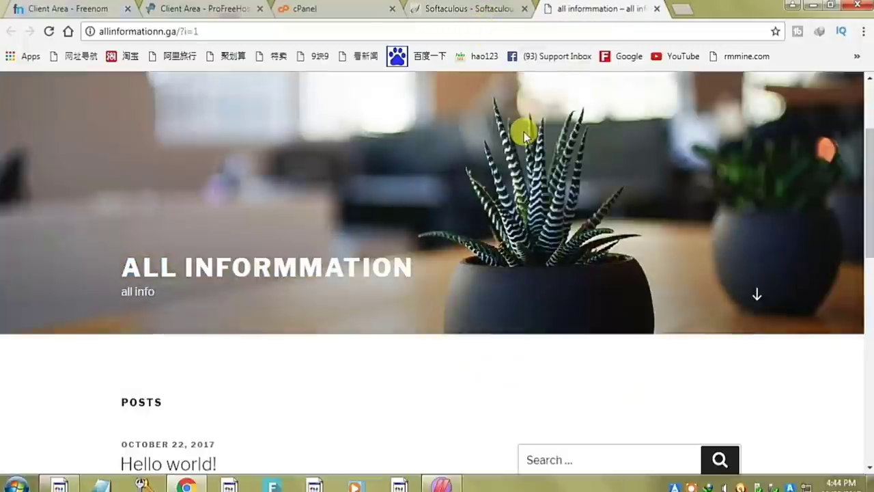
{"action": "scroll", "coordinate": [523, 132], "scroll_direction": "down", "scroll_amount": 5}
{"action": "scroll", "coordinate": [523, 133], "scroll_direction": "up", "scroll_amount": 5}
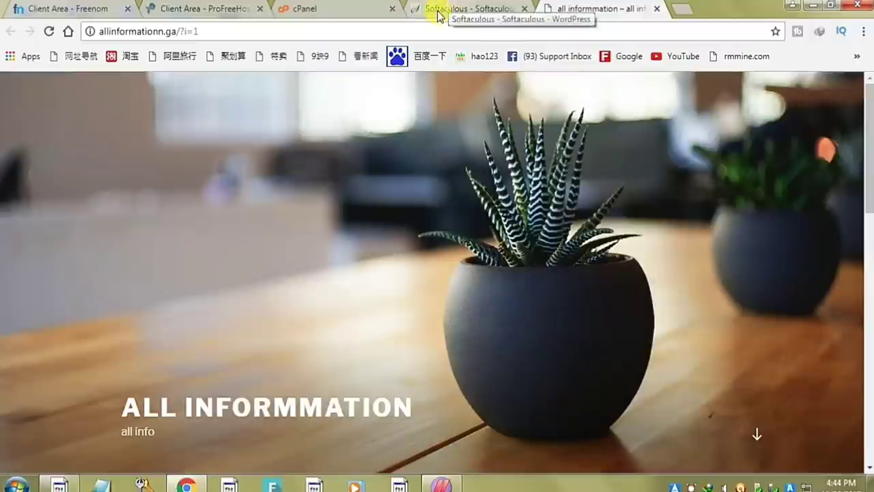
{"action": "left_click", "coordinate": [657, 8]}
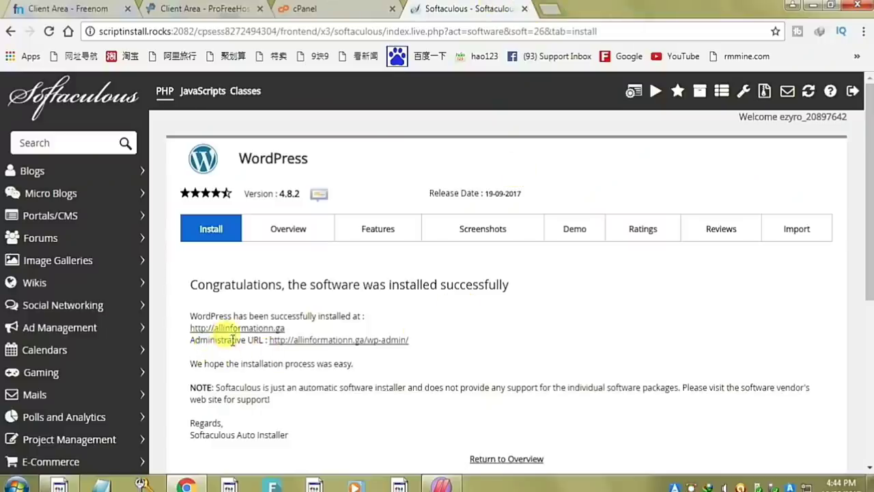
- Open the WordPress admin dashboard at allinformationn.ga/wp-admin/
{"action": "left_click", "coordinate": [344, 346]}
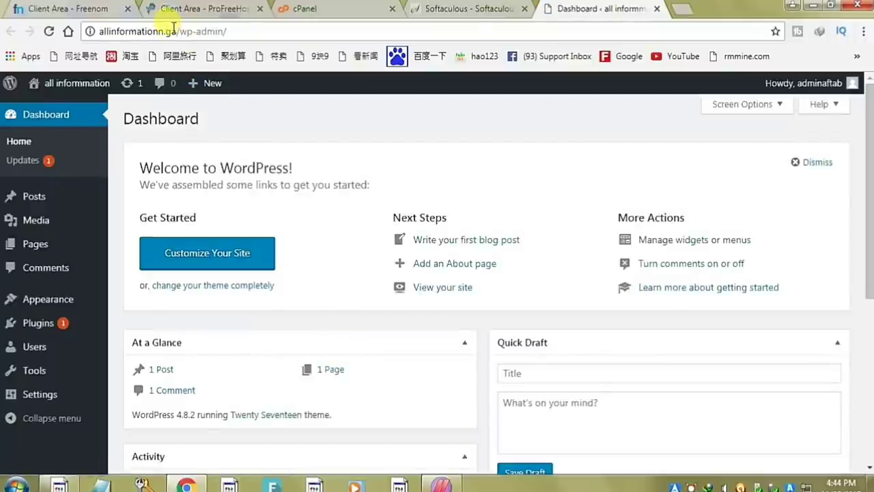
{"action": "left_click_drag", "start_coordinate": [176, 32], "coordinate": [235, 32]}
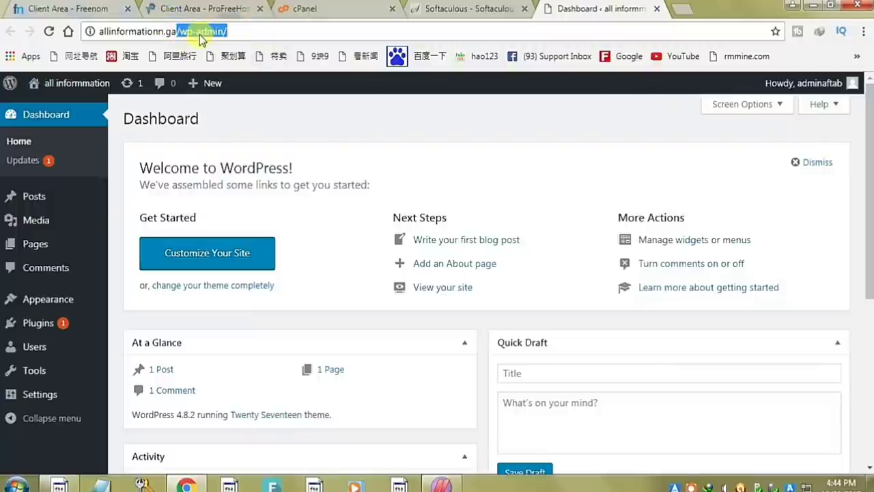
{"action": "scroll", "coordinate": [491, 337], "scroll_direction": "down", "scroll_amount": 2}
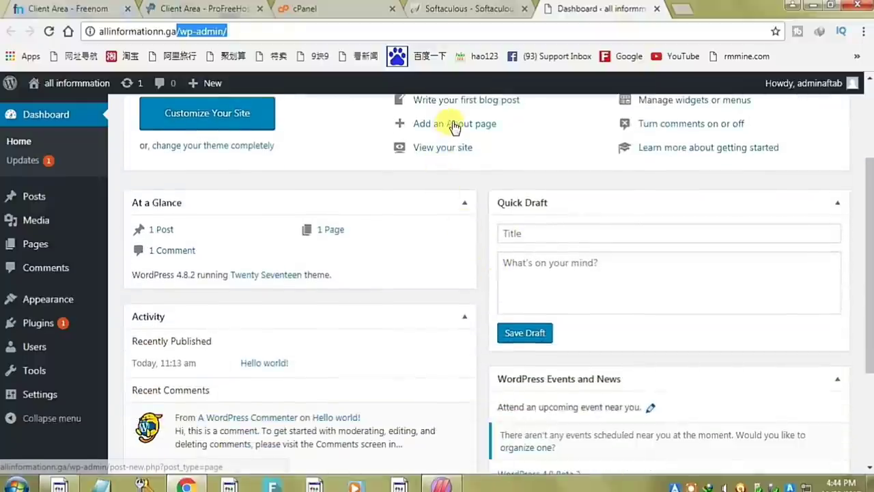
{"action": "scroll", "coordinate": [478, 137], "scroll_direction": "up", "scroll_amount": 1}
- Draft a post titled 'hey how was the video…' with body 'thaank you so much for watcching'
{"action": "left_click", "coordinate": [471, 175]}
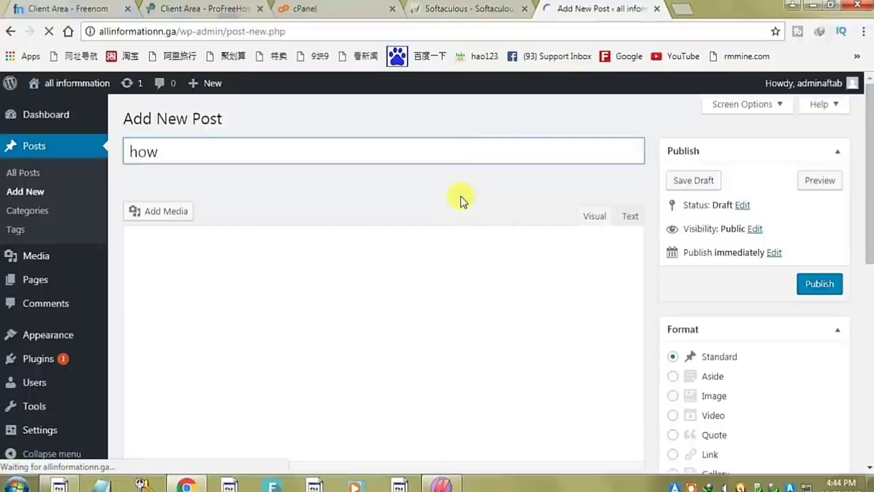
{"action": "type", "text": "hey how was"}
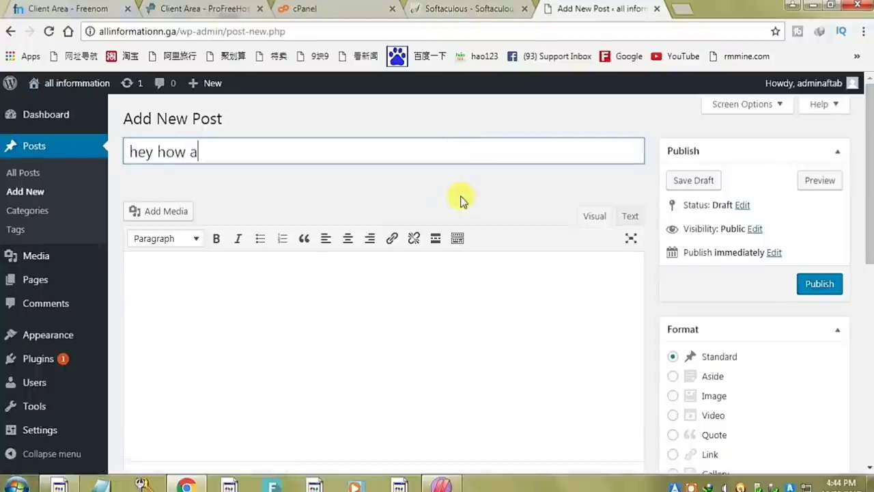
{"action": "type", "text": " the viddeo if you like then"}
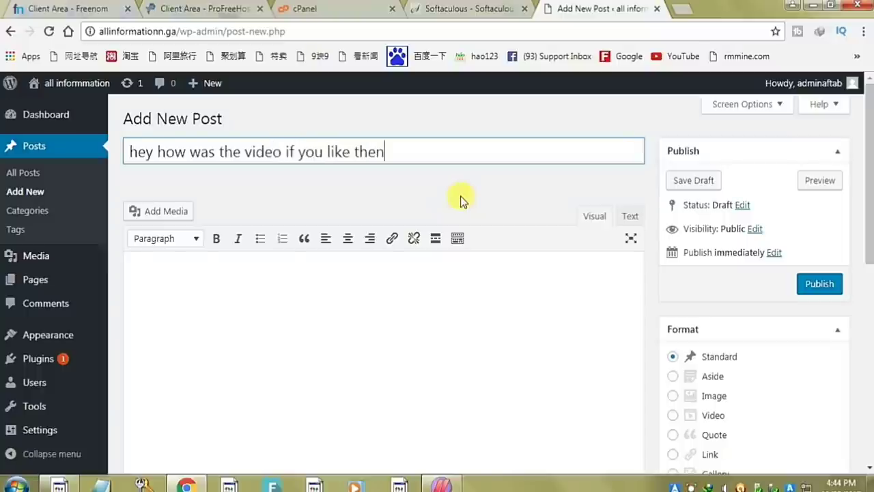
{"action": "type", "text": "please like this video"}
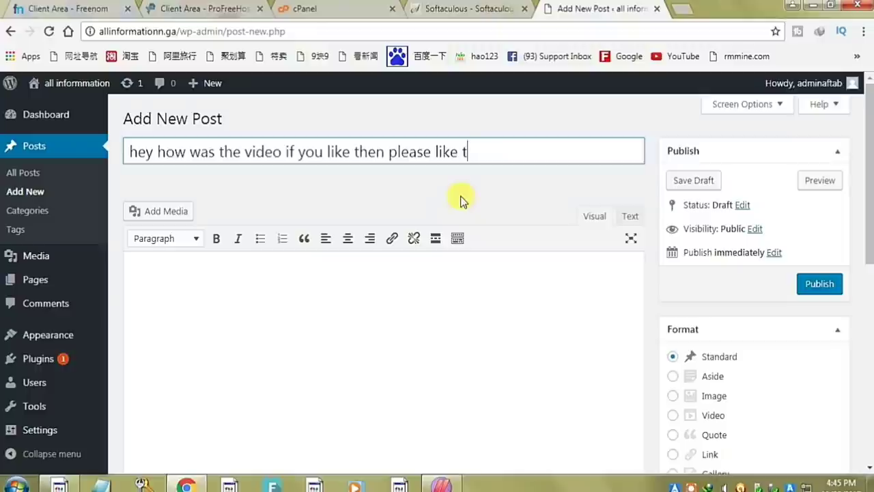
{"action": "left_click", "coordinate": [446, 362]}
{"action": "type", "text": "thaank you so much for"}
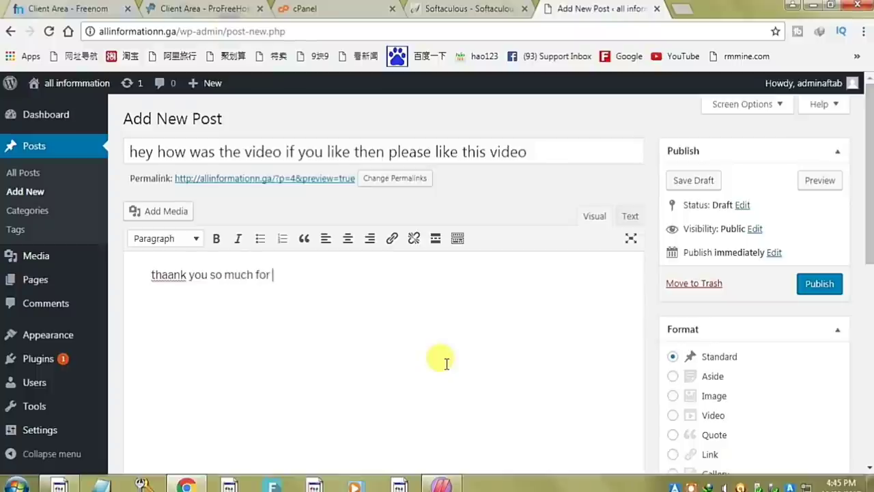
{"action": "type", "text": " watcching"}
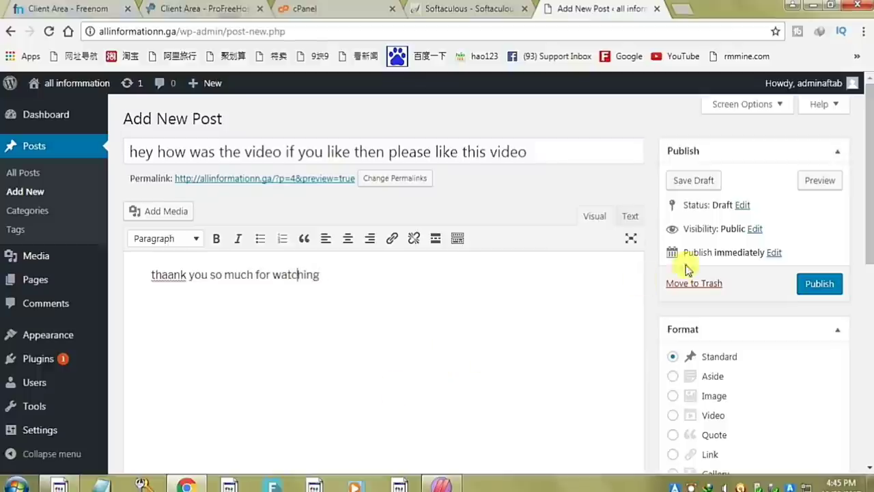
- Publish the post and close the Softaculous and cPanel tabs
{"action": "left_click", "coordinate": [817, 283]}
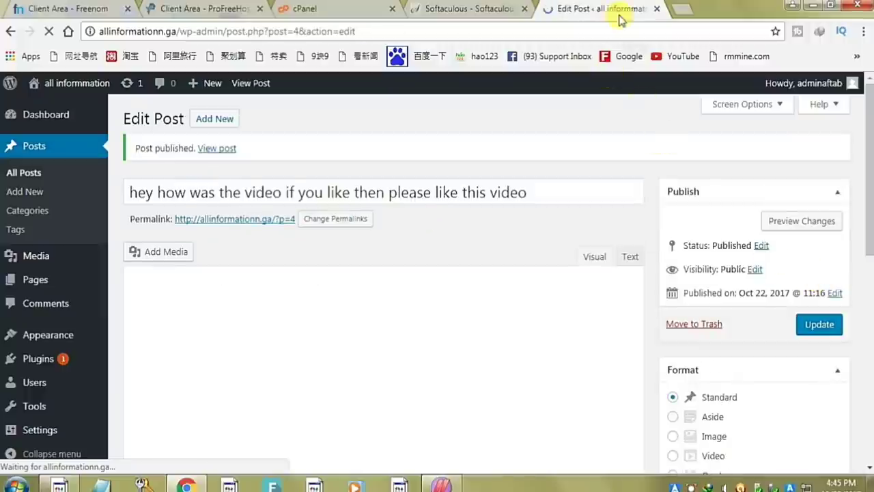
{"action": "left_click", "coordinate": [525, 9]}
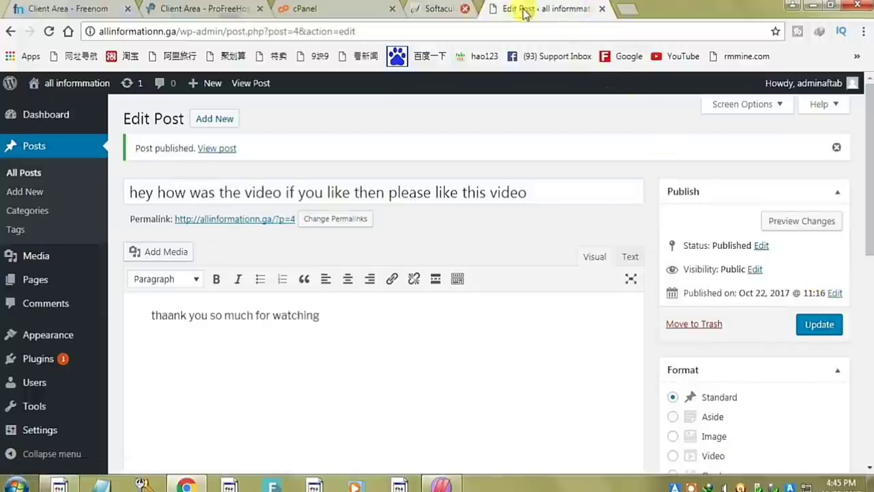
{"action": "left_click", "coordinate": [392, 8]}
- Strip the admin path from the address to load the site's home page
{"action": "left_click_drag", "start_coordinate": [176, 30], "coordinate": [472, 28]}
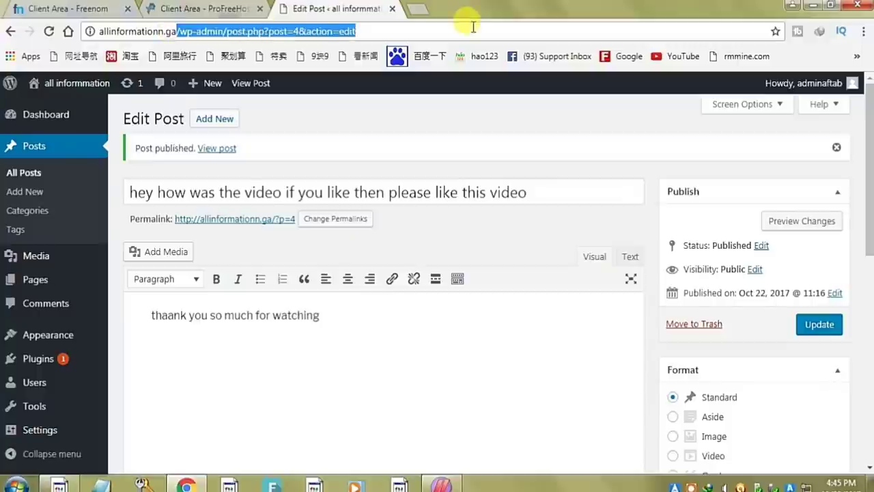
{"action": "key", "text": "BackSpace"}
{"action": "key", "text": "Return"}
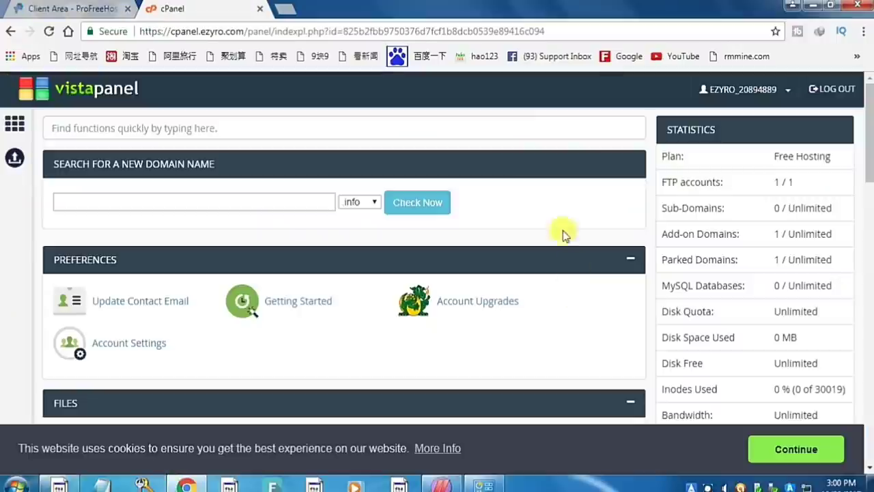
{"action": "scroll", "coordinate": [560, 218], "scroll_direction": "down", "scroll_amount": 1}
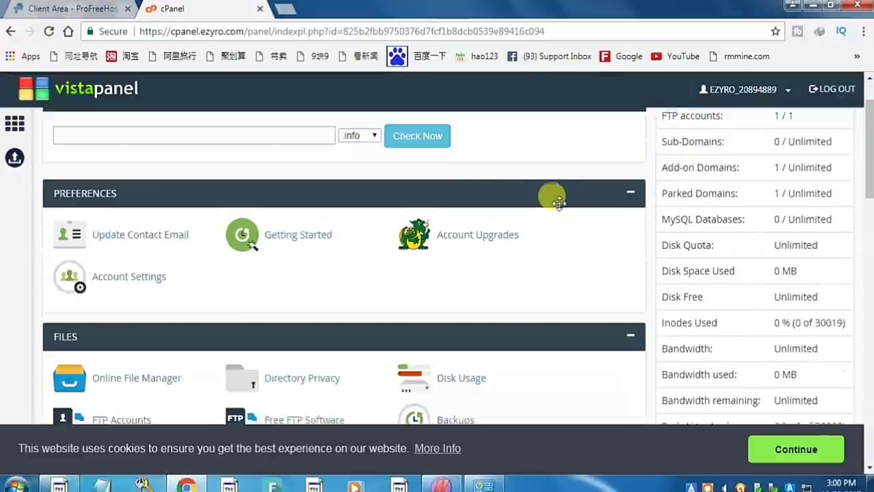